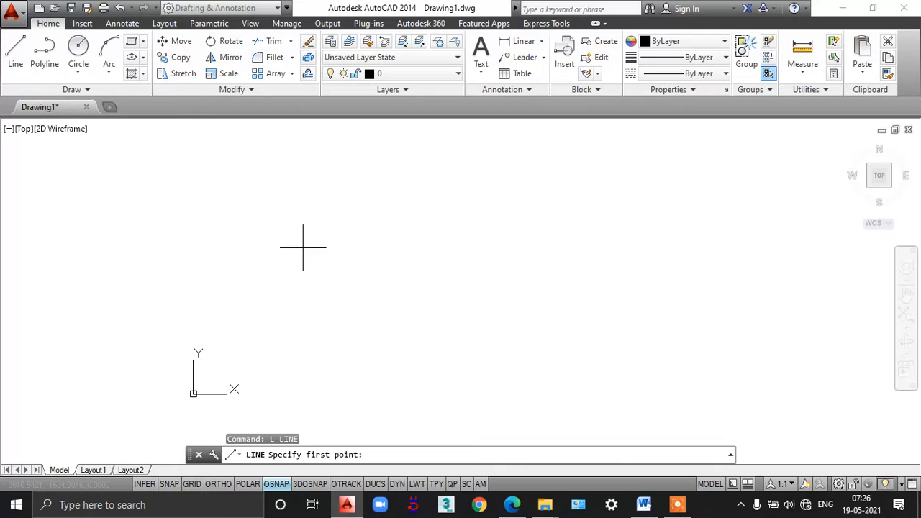
- Draw a long freehand chain of connected line segments zigzagging across the drawing area and end it as an open chain
{"action": "left_click", "coordinate": [302, 249]}
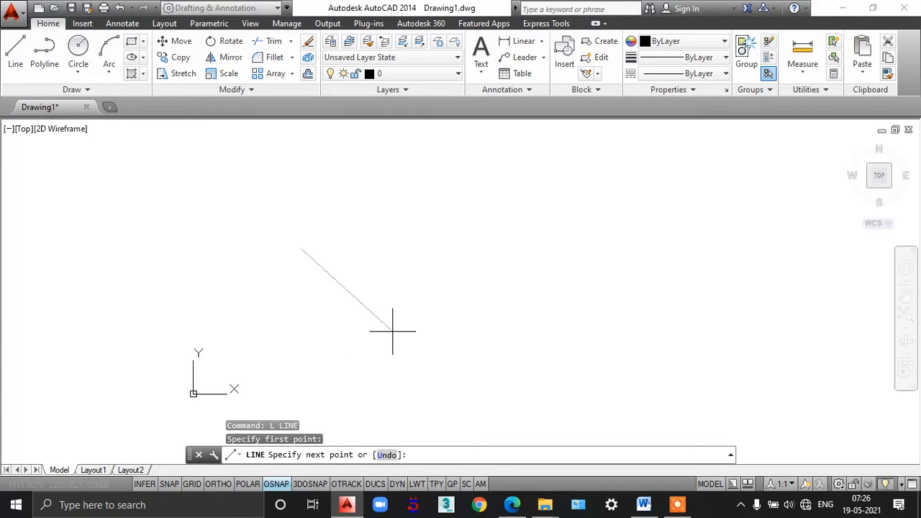
{"action": "left_click", "coordinate": [424, 323]}
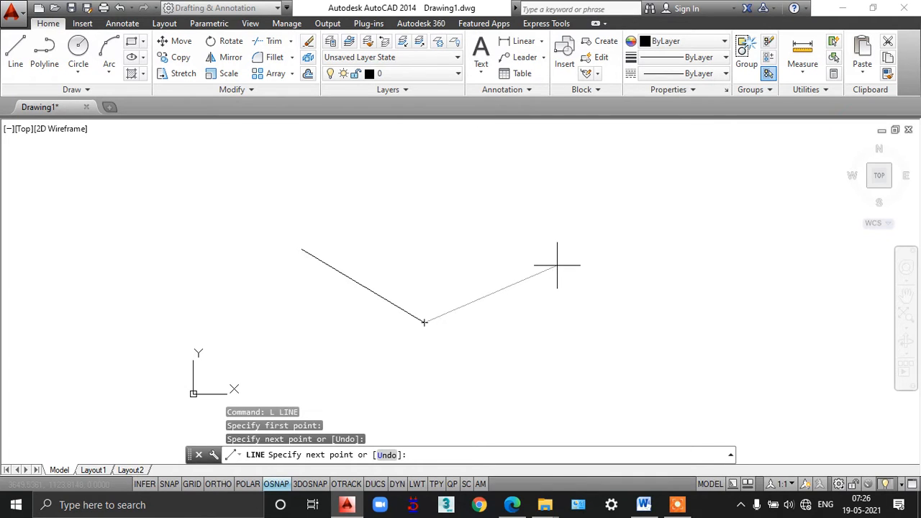
{"action": "left_click", "coordinate": [515, 209]}
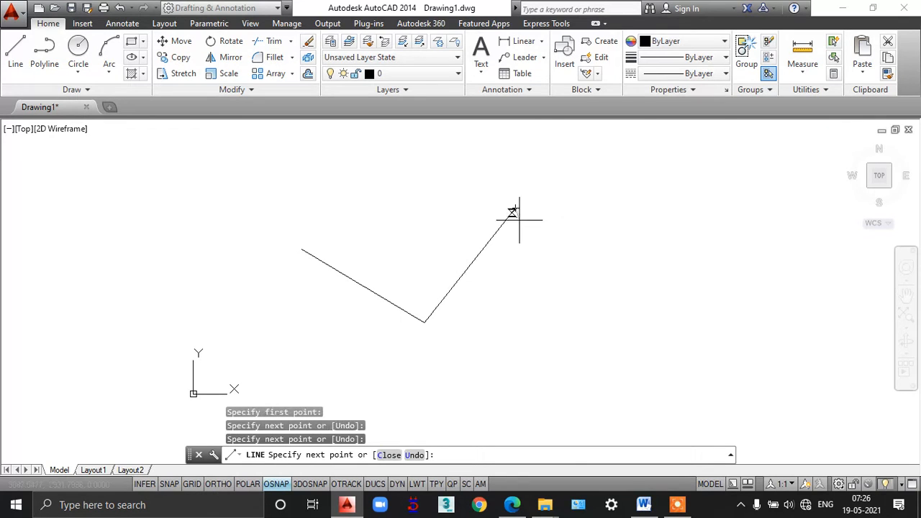
{"action": "left_click", "coordinate": [584, 393]}
{"action": "left_click", "coordinate": [493, 373]}
{"action": "left_click", "coordinate": [638, 275]}
{"action": "left_click", "coordinate": [678, 293]}
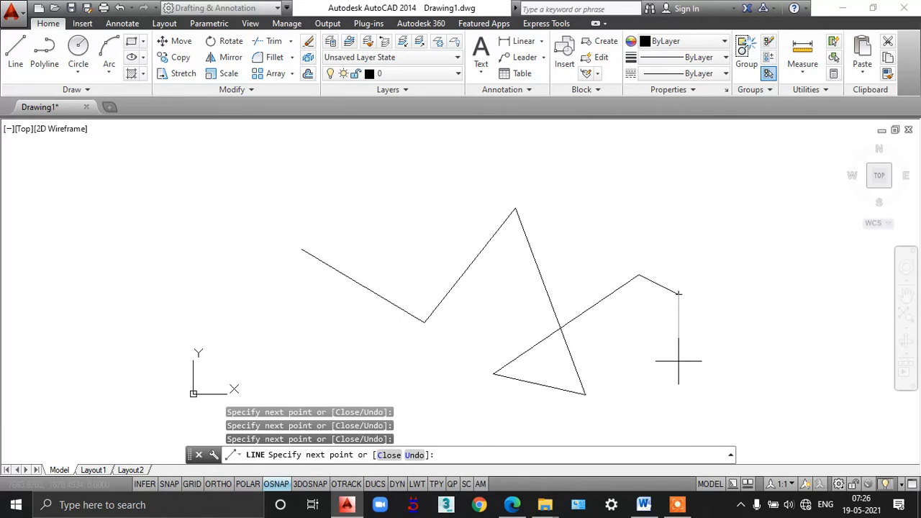
{"action": "left_click", "coordinate": [678, 361]}
{"action": "left_click", "coordinate": [591, 232]}
{"action": "left_click", "coordinate": [748, 197]}
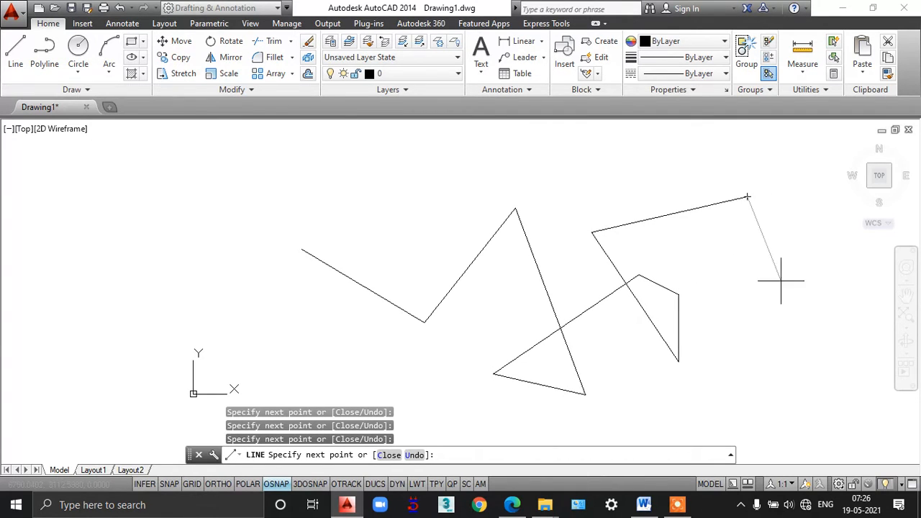
{"action": "left_click", "coordinate": [792, 315]}
{"action": "left_click", "coordinate": [742, 368]}
{"action": "left_click", "coordinate": [566, 408]}
{"action": "left_click", "coordinate": [376, 353]}
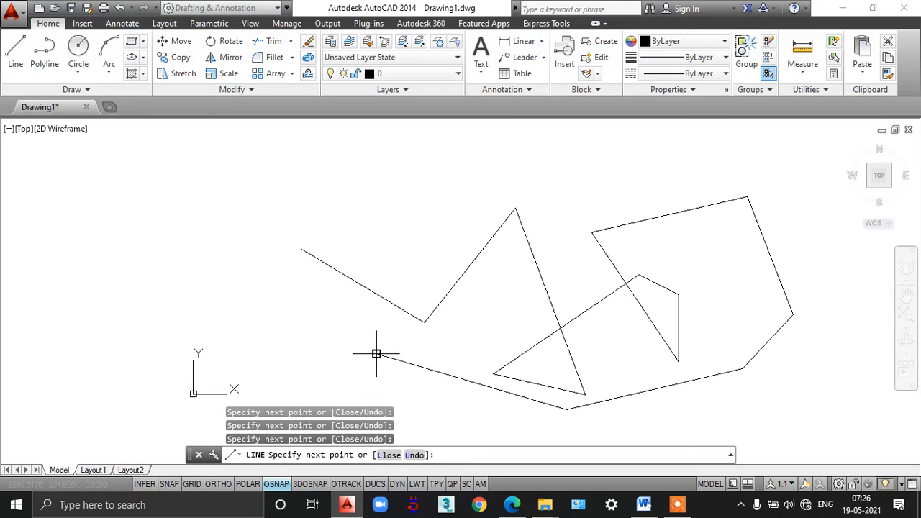
{"action": "left_click", "coordinate": [225, 253]}
{"action": "left_click", "coordinate": [273, 153]}
{"action": "left_click", "coordinate": [354, 281]}
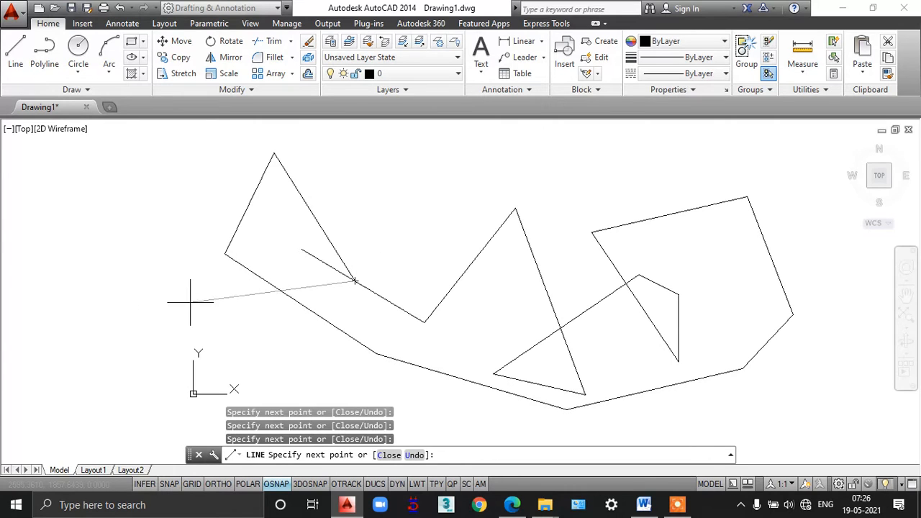
{"action": "left_click", "coordinate": [52, 318]}
{"action": "key", "text": "Return"}
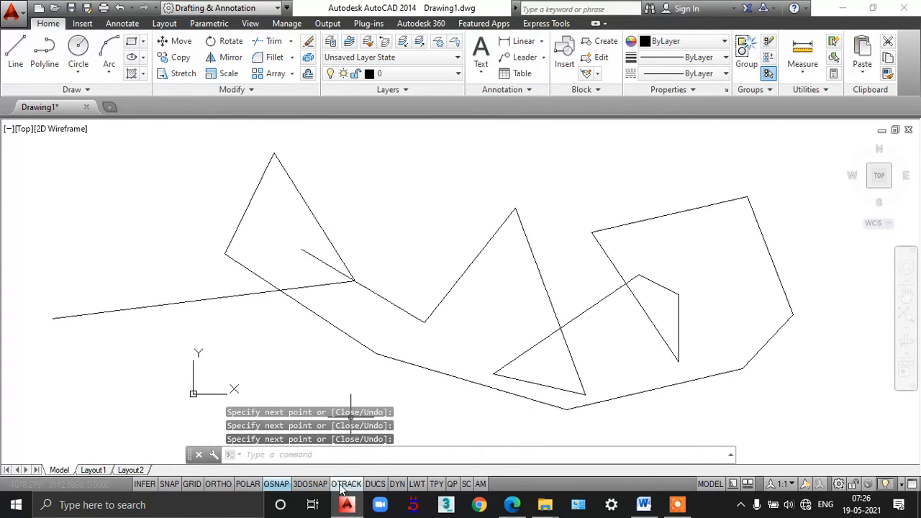
- Consult the Undo notes in the Word document, and back in AutoCAD undo the zigzag line chain and the earlier erase
{"action": "left_click", "coordinate": [643, 504]}
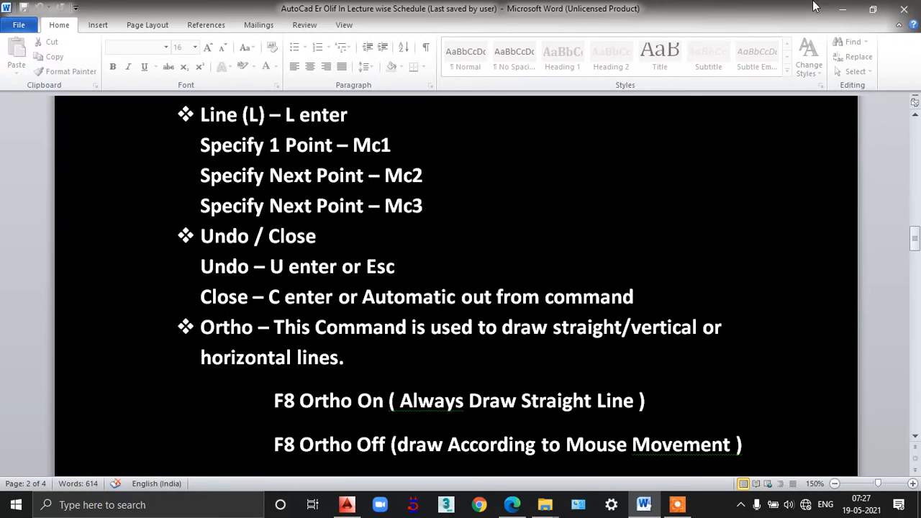
{"action": "left_click", "coordinate": [843, 8]}
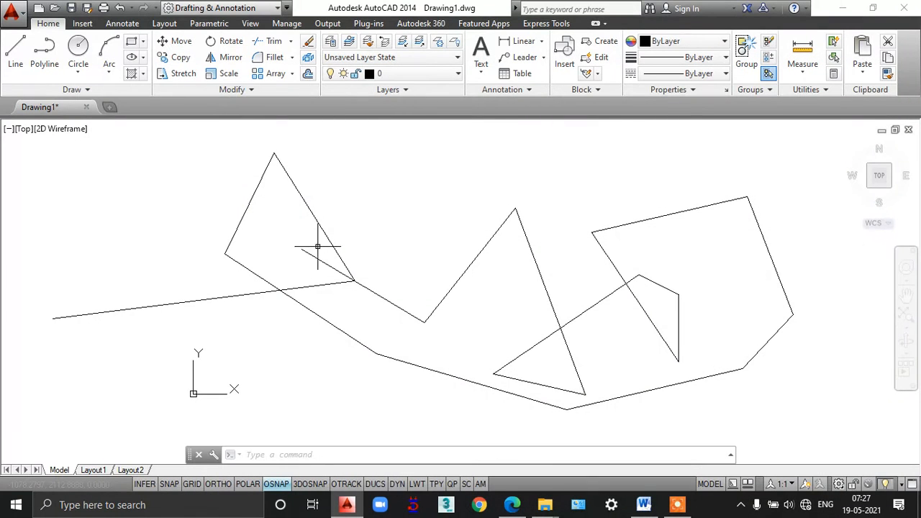
{"action": "type", "text": "u"}
{"action": "key", "text": "Return"}
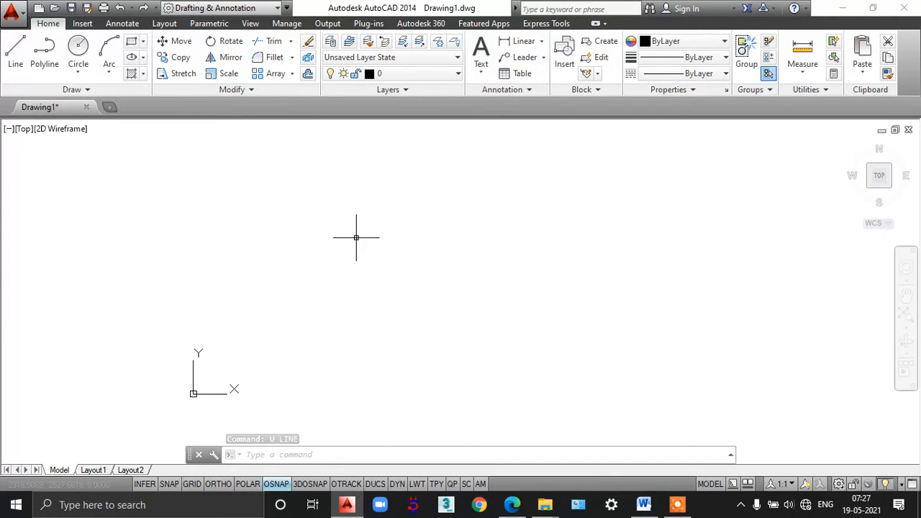
{"action": "key", "text": "ctrl+z"}
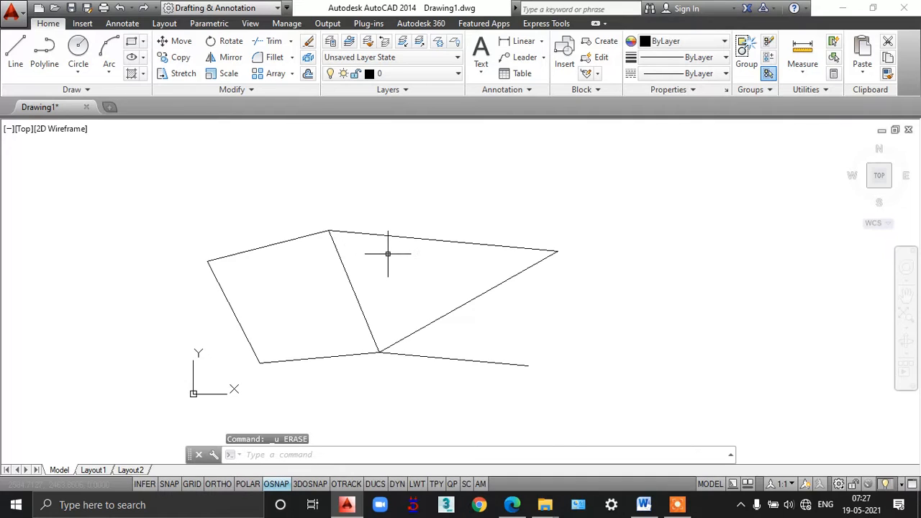
{"action": "key", "text": "ctrl+z"}
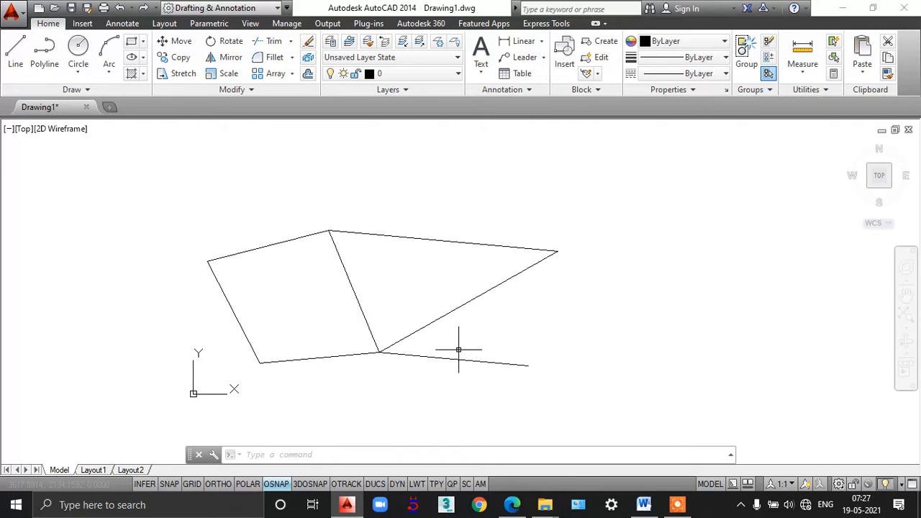
- Draw a tilted four-sided outline with the Line command to the right of the existing shape, ending at its starting corner
{"action": "type", "text": "L"}
{"action": "key", "text": "Return"}
{"action": "left_click", "coordinate": [663, 198]}
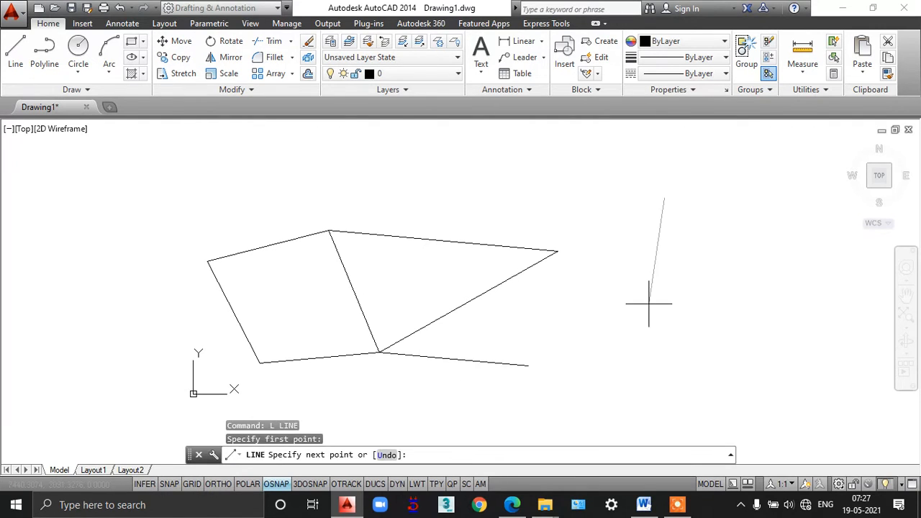
{"action": "left_click", "coordinate": [652, 310]}
{"action": "left_click", "coordinate": [822, 328]}
{"action": "left_click", "coordinate": [836, 211]}
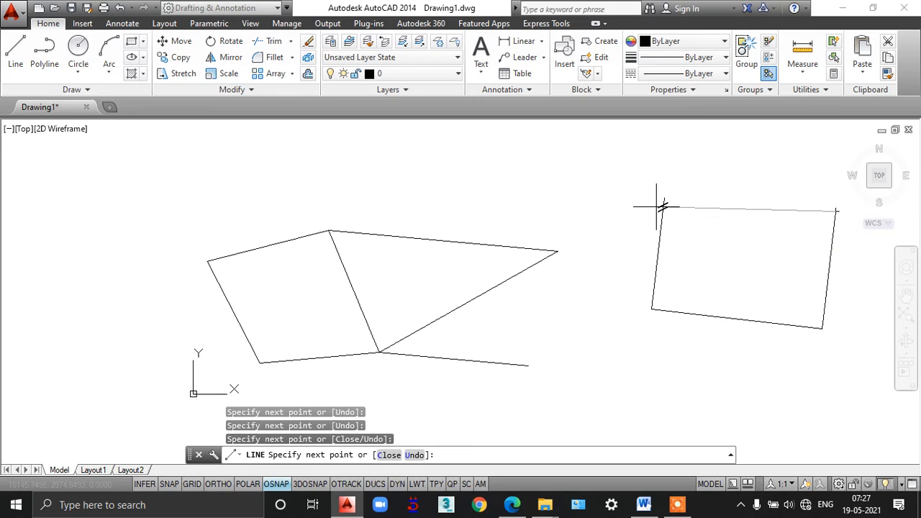
{"action": "left_click", "coordinate": [662, 199]}
{"action": "key", "text": "Return"}
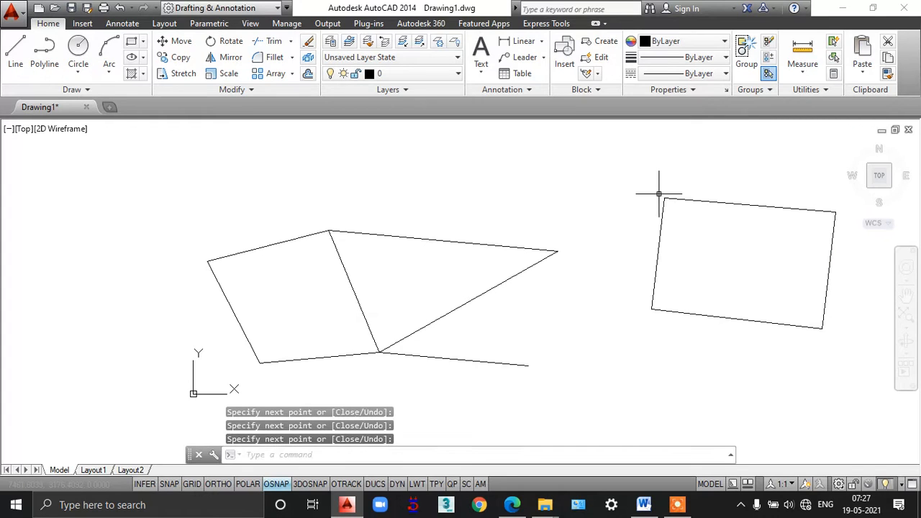
- Undo the four-sided outline and the earlier line figure
{"action": "type", "text": "U"}
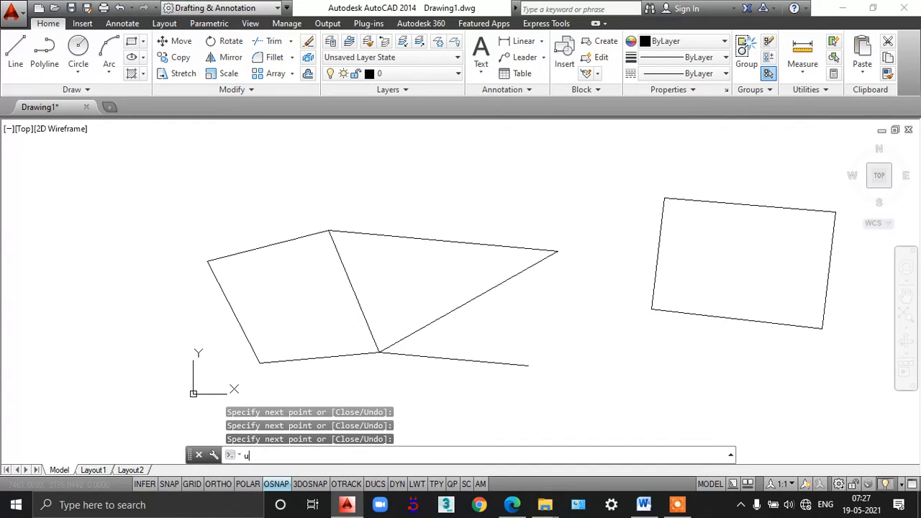
{"action": "key", "text": "Return"}
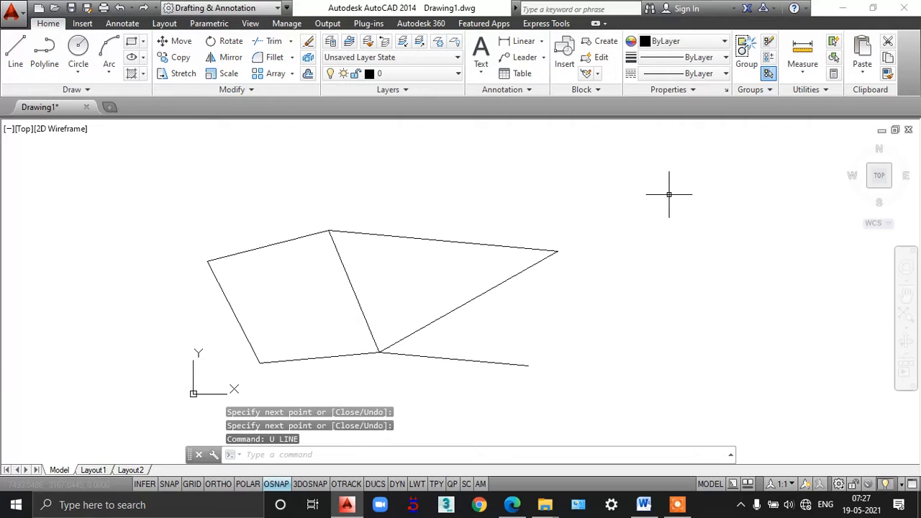
{"action": "key", "text": "ctrl+z"}
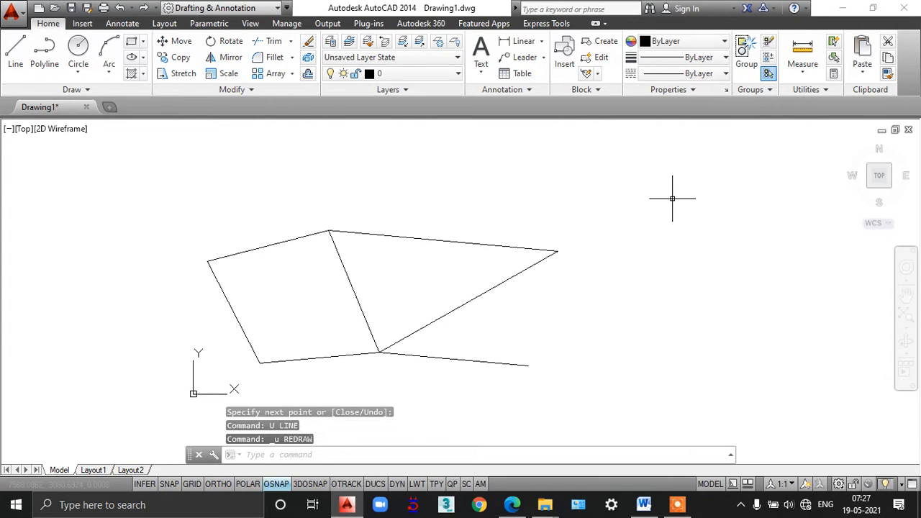
{"action": "key", "text": "ctrl+z"}
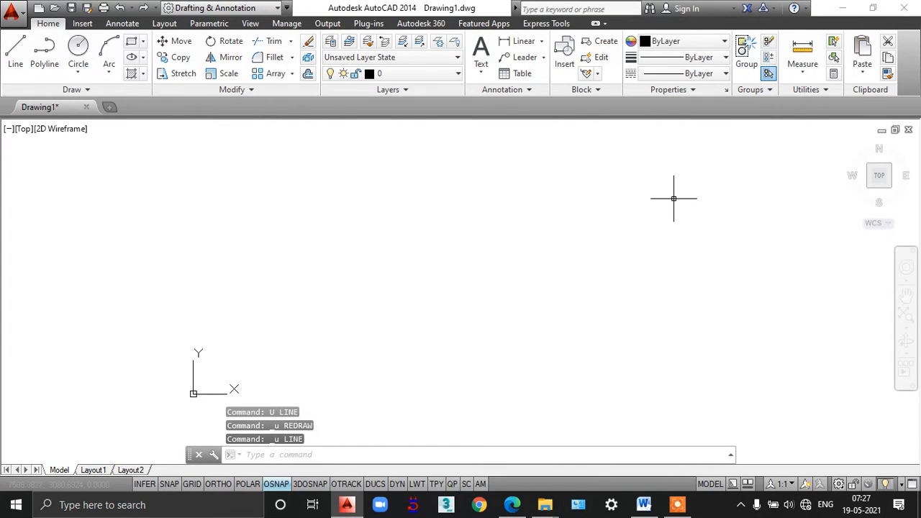
- Redo the removed line figures, and undo and redo the right-hand four-sided outline once more
{"action": "key", "text": "ctrl+y"}
{"action": "key", "text": "ctrl+y"}
{"action": "key", "text": "ctrl+y"}
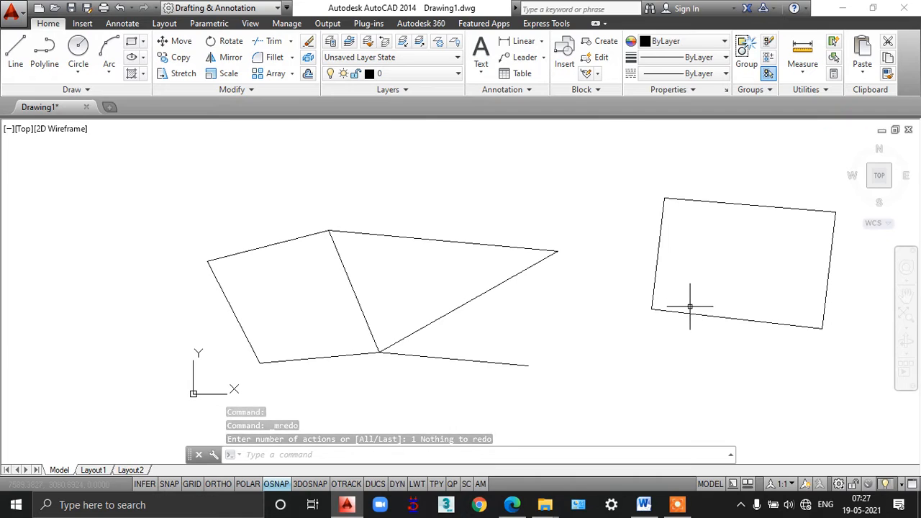
{"action": "key", "text": "ctrl+z"}
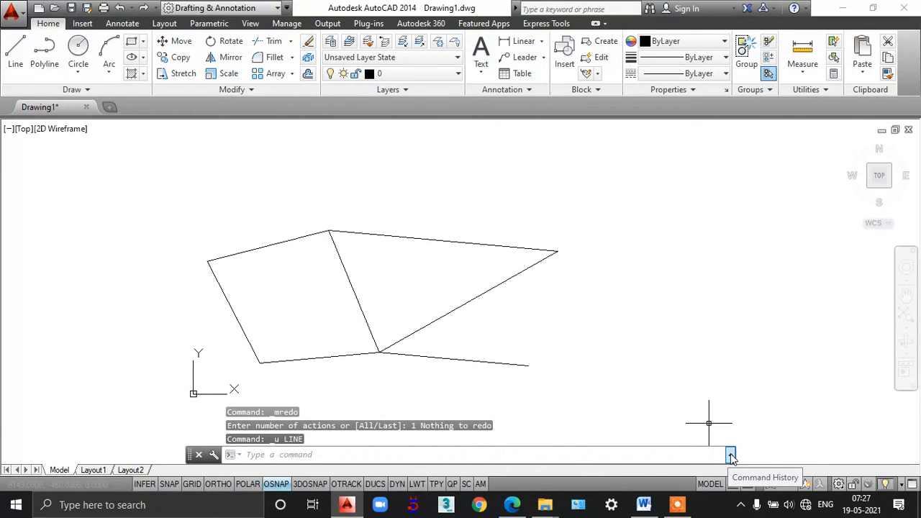
{"action": "key", "text": "ctrl+y"}
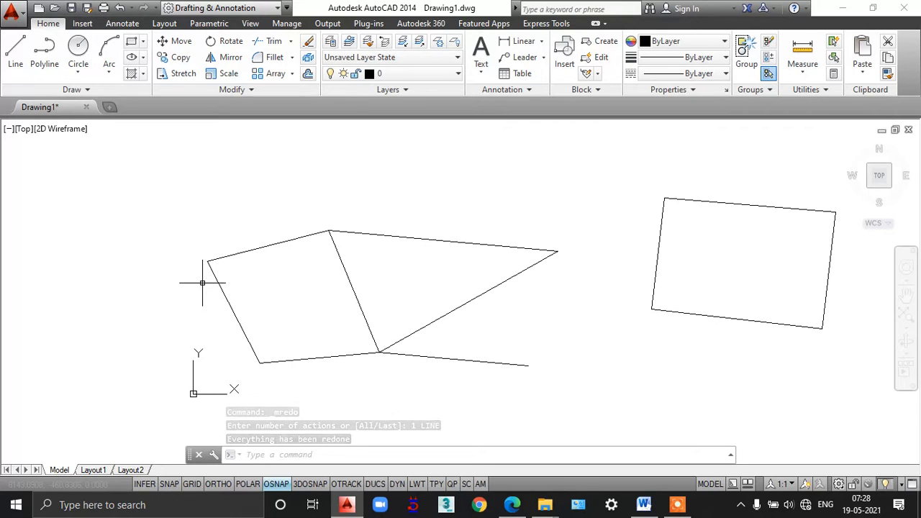
- Draw three connected lines to the upper left of the existing figure and complete the four-sided outline with the Close option
{"action": "type", "text": "L"}
{"action": "key", "text": "Return"}
{"action": "left_click", "coordinate": [81, 175]}
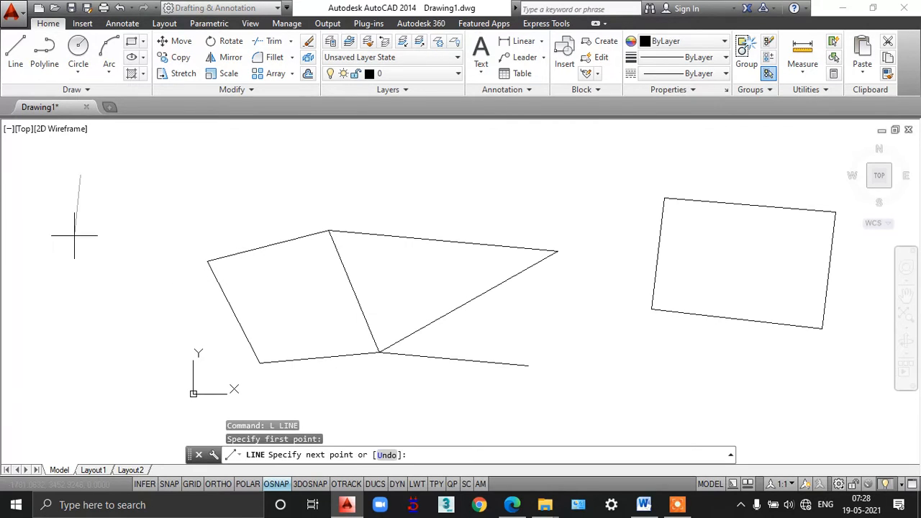
{"action": "left_click", "coordinate": [74, 259]}
{"action": "left_click", "coordinate": [173, 268]}
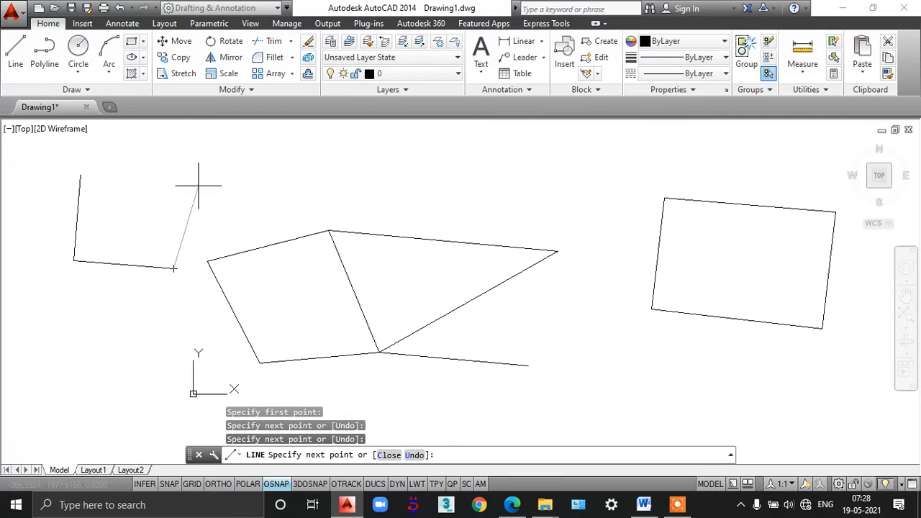
{"action": "left_click", "coordinate": [202, 135]}
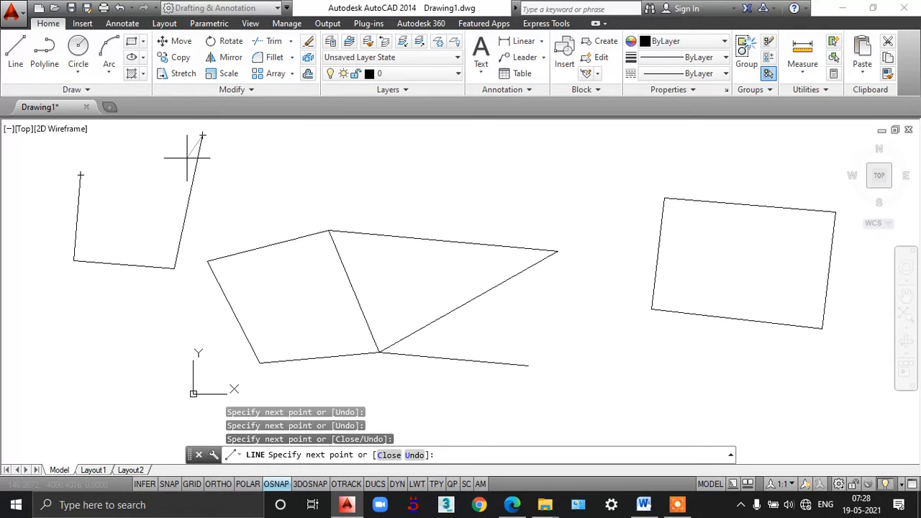
{"action": "type", "text": "c"}
{"action": "key", "text": "Return"}
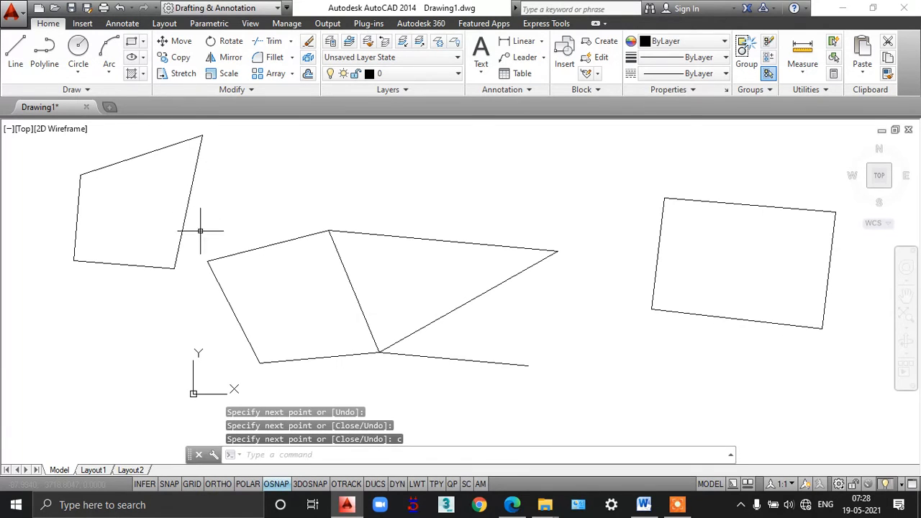
- Draw two connected lines from the open lower-right endpoint of the middle figure and complete a triangle with the Close option
{"action": "scroll", "coordinate": [348, 278], "scroll_direction": "down", "scroll_amount": 2}
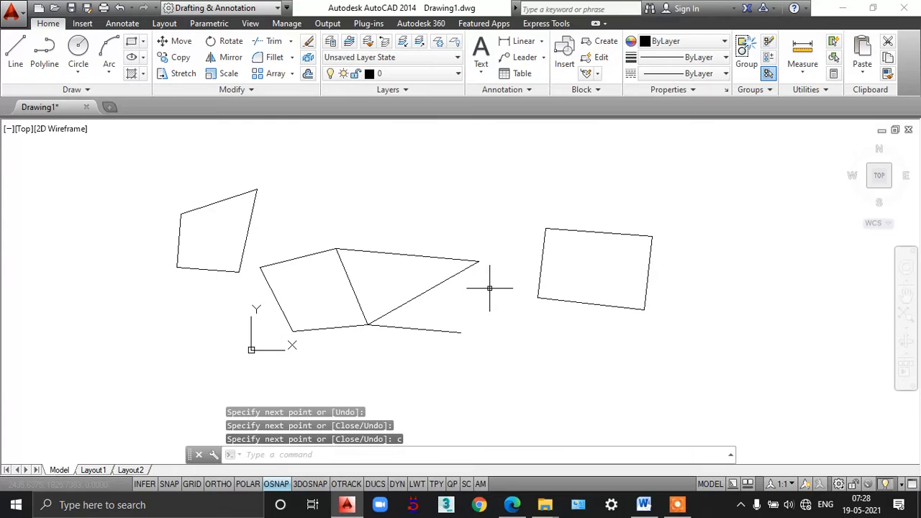
{"action": "type", "text": "1"}
{"action": "key", "text": "Escape"}
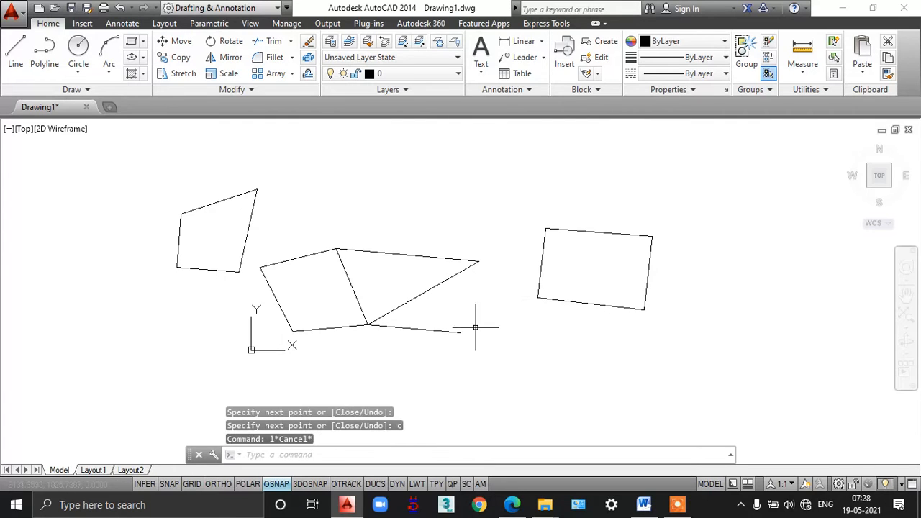
{"action": "type", "text": "l"}
{"action": "key", "text": "Return"}
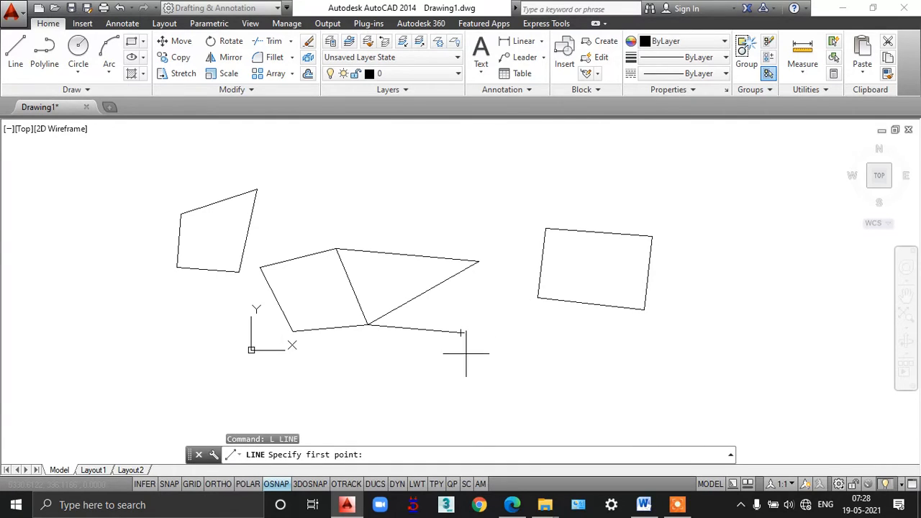
{"action": "left_click", "coordinate": [460, 332]}
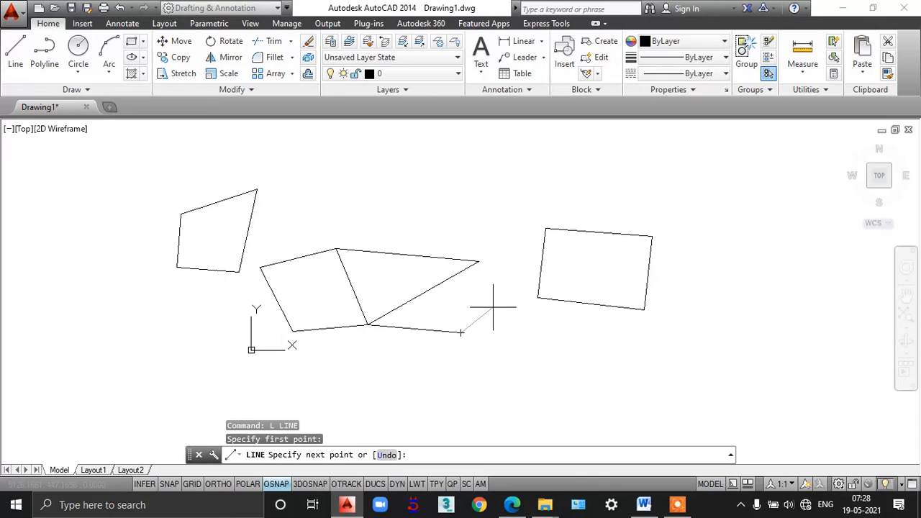
{"action": "left_click", "coordinate": [515, 207]}
{"action": "left_click", "coordinate": [390, 187]}
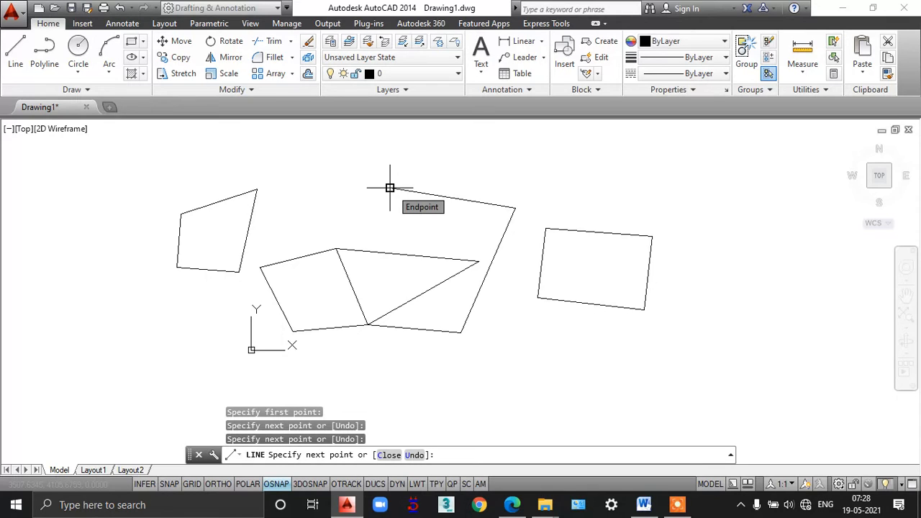
{"action": "type", "text": "c"}
{"action": "key", "text": "Return"}
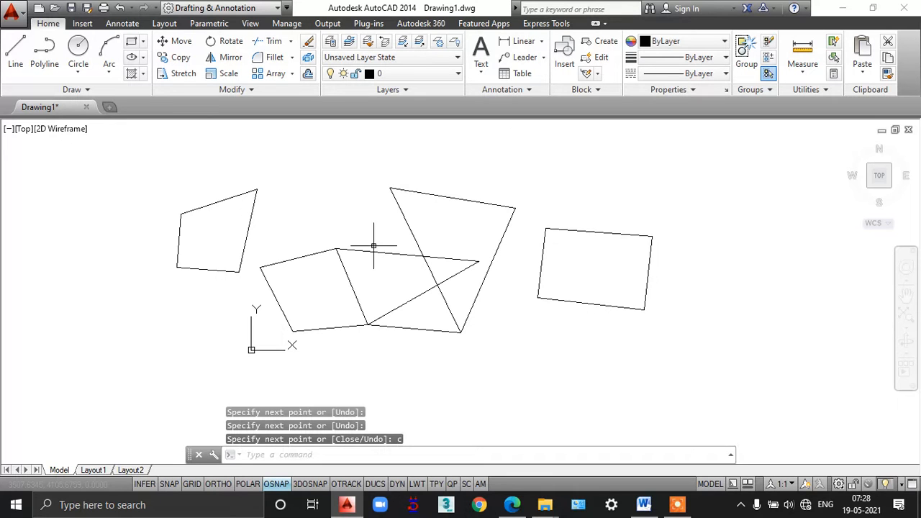
- Review the Line, Undo/Close and Ortho notes in the Word document and return to the AutoCAD drawing
{"action": "left_click", "coordinate": [646, 505]}
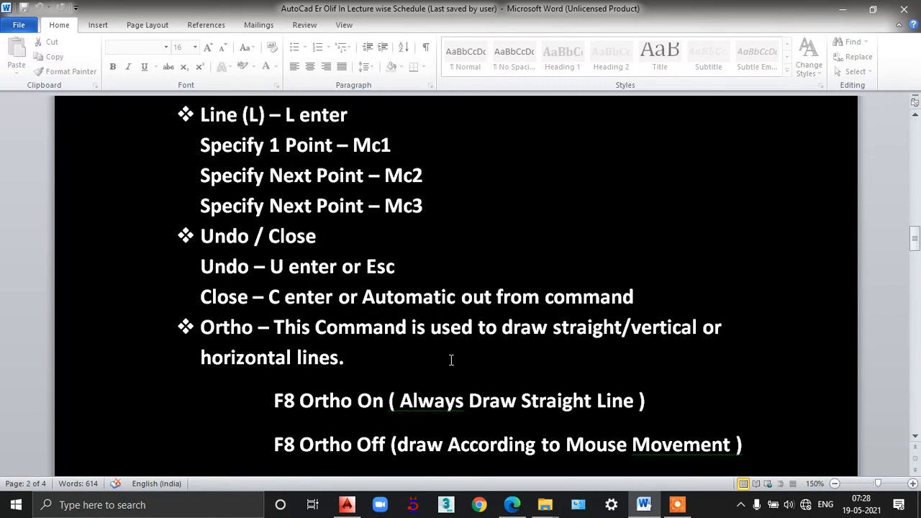
{"action": "left_click", "coordinate": [644, 505]}
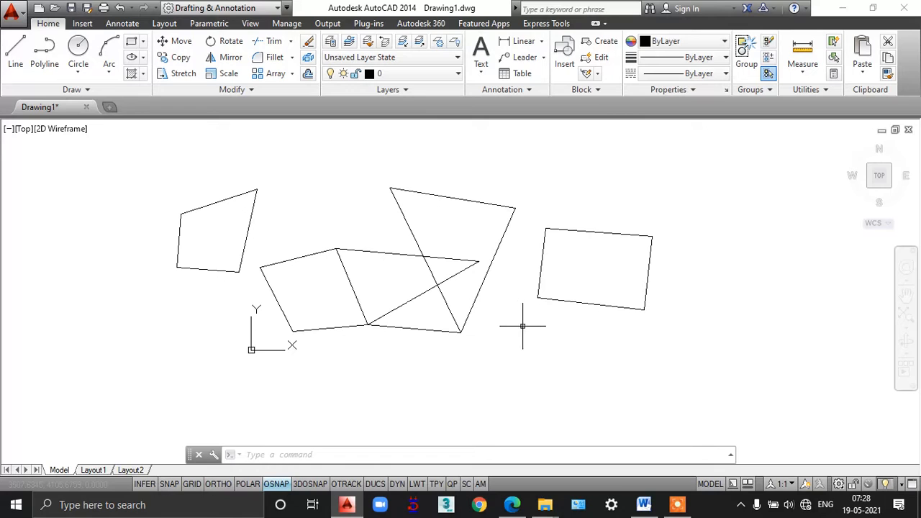
- Draw a chain of seven connected freehand lines starting below the four-sided figure and zigzagging through the empty area to its right
{"action": "type", "text": "line"}
{"action": "key", "text": "Return"}
{"action": "left_click", "coordinate": [529, 350]}
{"action": "left_click", "coordinate": [762, 346]}
{"action": "left_click", "coordinate": [782, 222]}
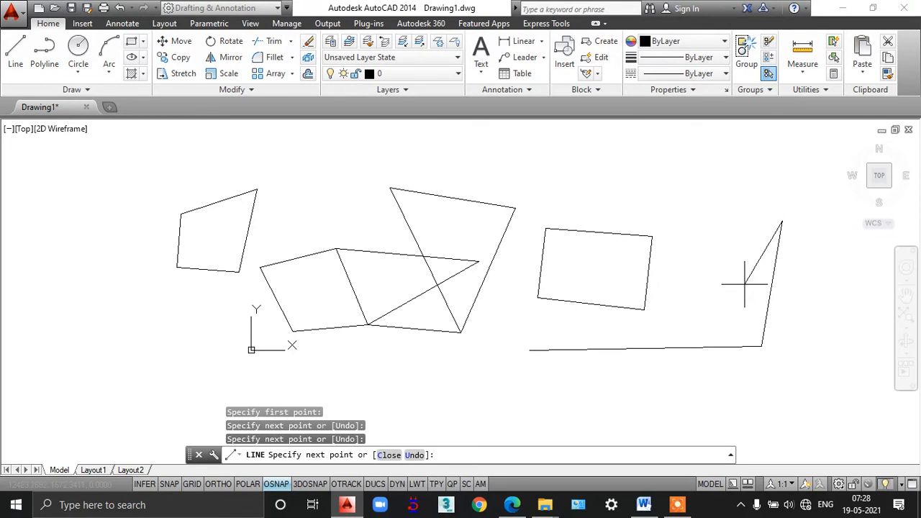
{"action": "left_click", "coordinate": [744, 286]}
{"action": "left_click", "coordinate": [798, 376]}
{"action": "left_click", "coordinate": [712, 414]}
{"action": "left_click", "coordinate": [703, 294]}
{"action": "left_click", "coordinate": [835, 317]}
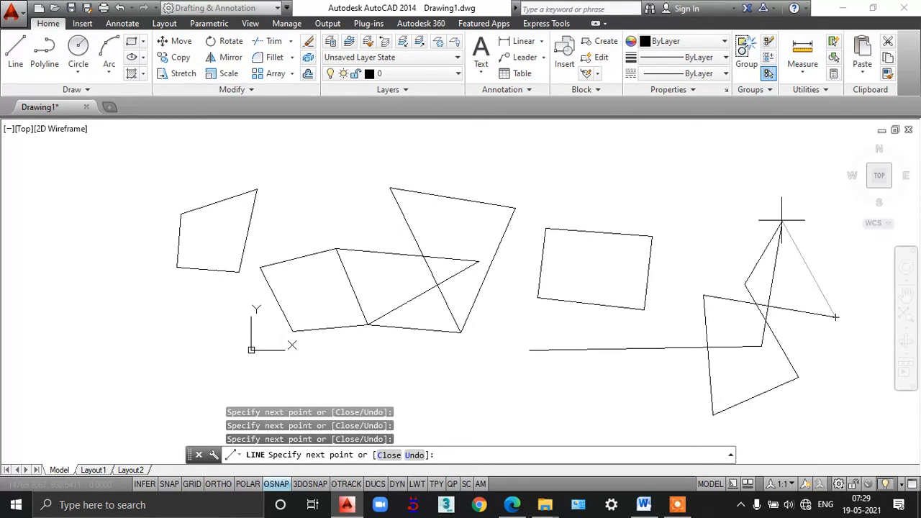
- Continue the chain with eight more slanted segments, crossing the existing figures to their far left and ending inside the middle figure
{"action": "left_click", "coordinate": [722, 179]}
{"action": "left_click", "coordinate": [383, 371]}
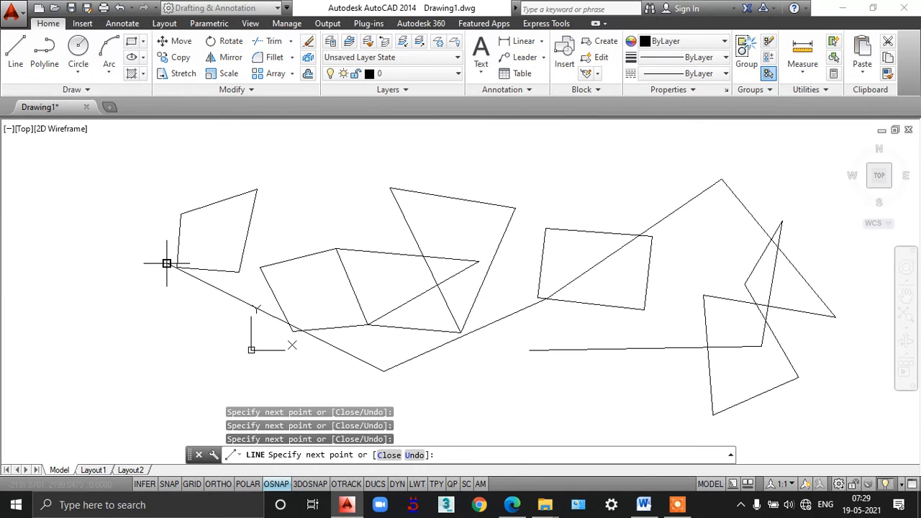
{"action": "left_click", "coordinate": [167, 264]}
{"action": "left_click", "coordinate": [284, 207]}
{"action": "left_click", "coordinate": [111, 356]}
{"action": "left_click", "coordinate": [98, 250]}
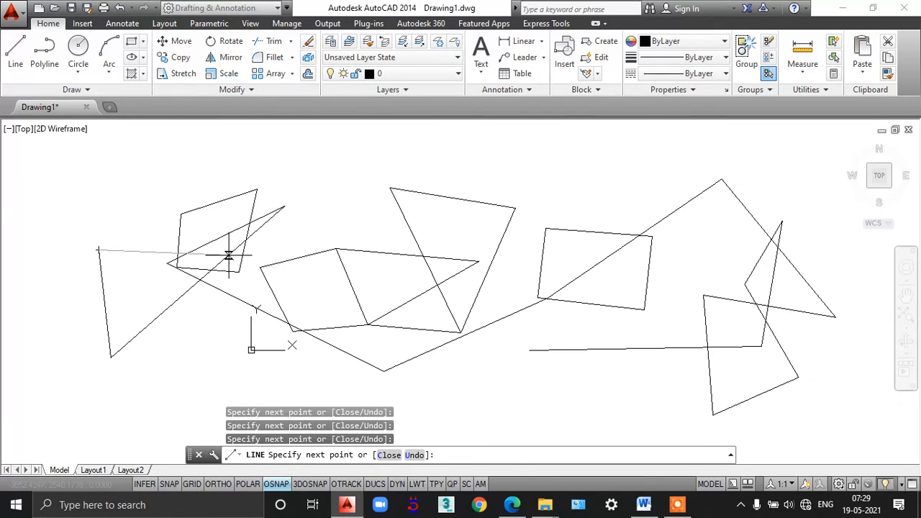
{"action": "left_click", "coordinate": [198, 347]}
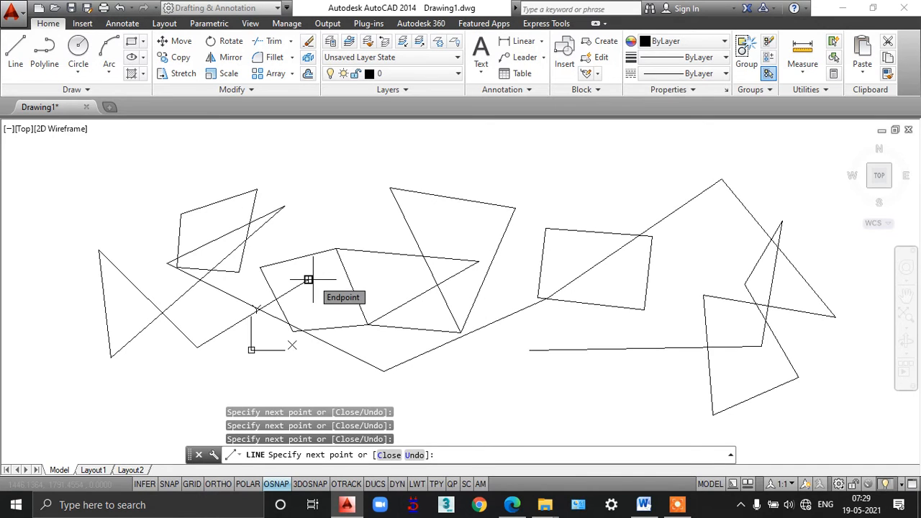
{"action": "left_click", "coordinate": [308, 279]}
- Turn Ortho on and continue the chain with horizontal and vertical segments around the existing figures, ending with a short upward line
{"action": "key", "text": "F8"}
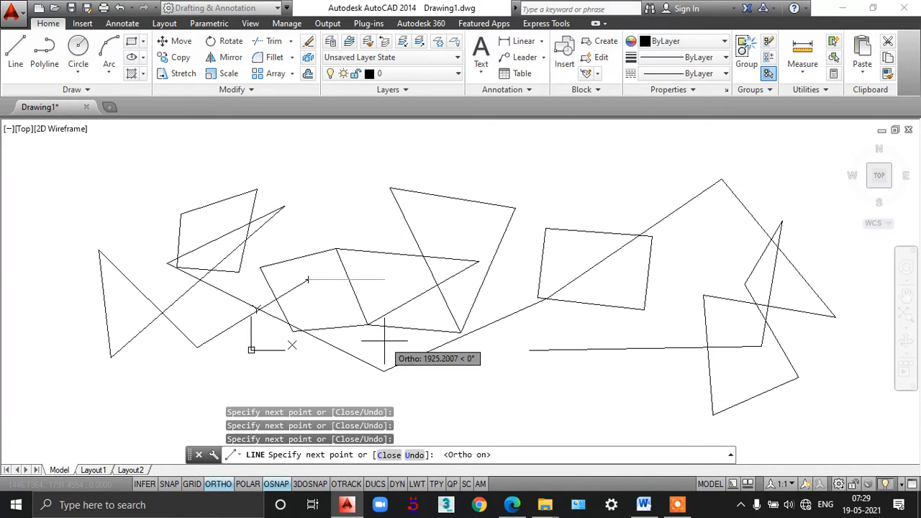
{"action": "left_click", "coordinate": [467, 366]}
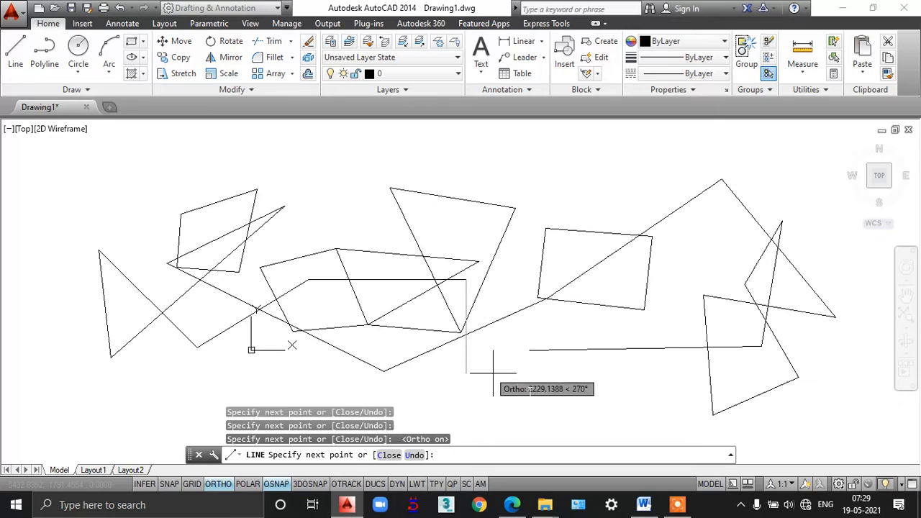
{"action": "left_click", "coordinate": [619, 402]}
{"action": "left_click", "coordinate": [565, 412]}
{"action": "left_click", "coordinate": [142, 388]}
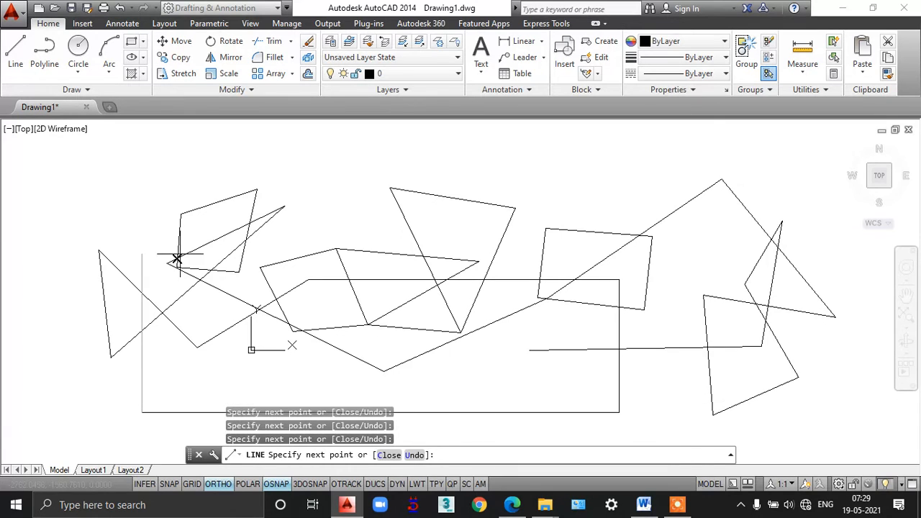
{"action": "left_click", "coordinate": [158, 193]}
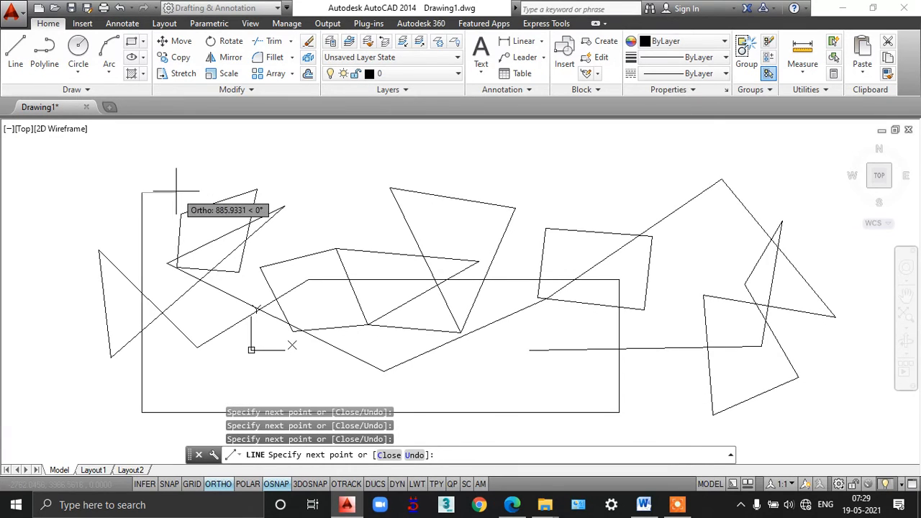
{"action": "left_click", "coordinate": [687, 193]}
{"action": "left_click", "coordinate": [686, 395]}
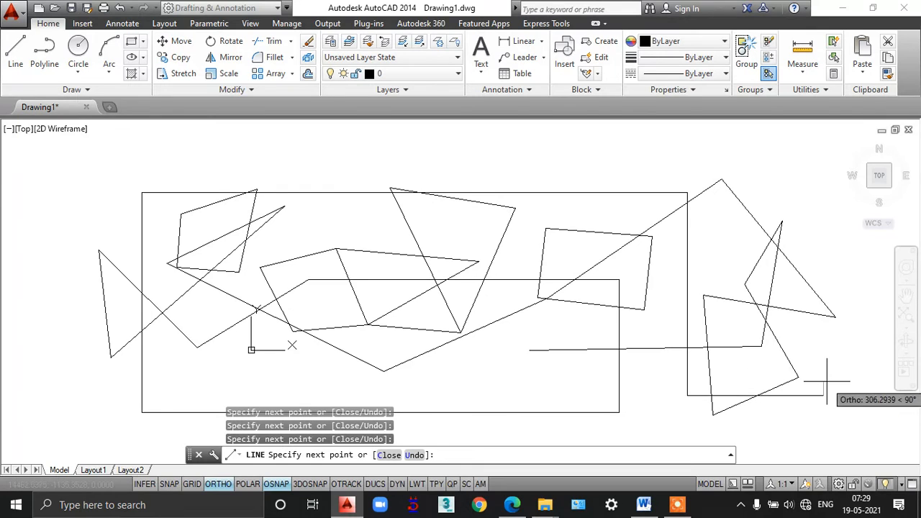
{"action": "left_click", "coordinate": [824, 395]}
{"action": "left_click", "coordinate": [824, 295]}
{"action": "key", "text": "Return"}
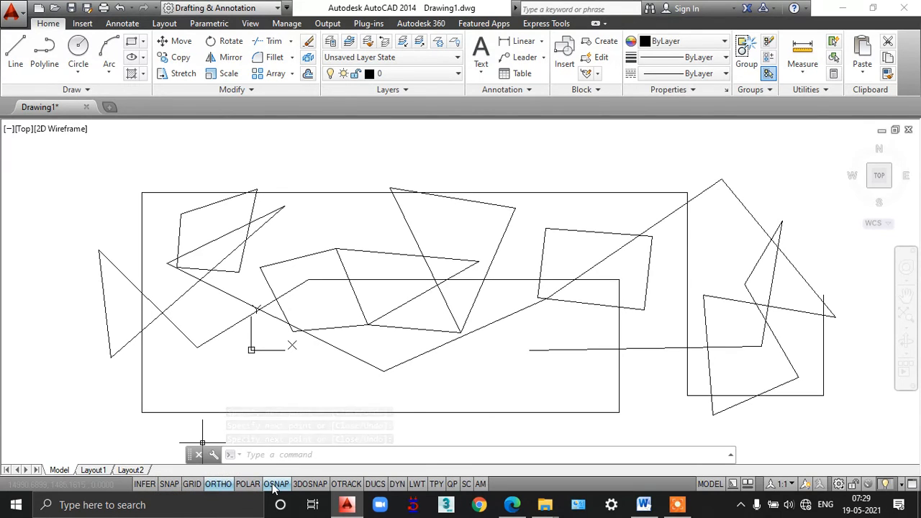
- Toggle Ortho off and on again, and draw an open stepped outline of six horizontal and vertical lines around the figures' right side
{"action": "left_click", "coordinate": [220, 484]}
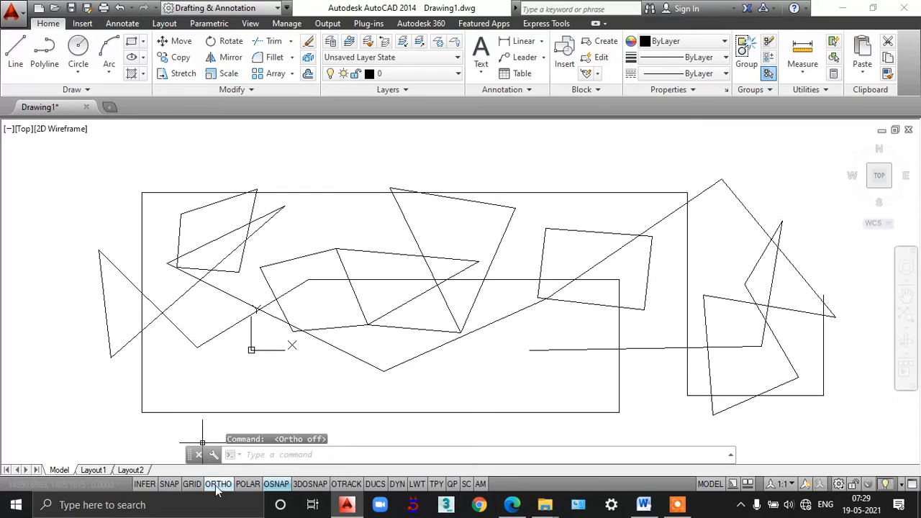
{"action": "left_click", "coordinate": [220, 484]}
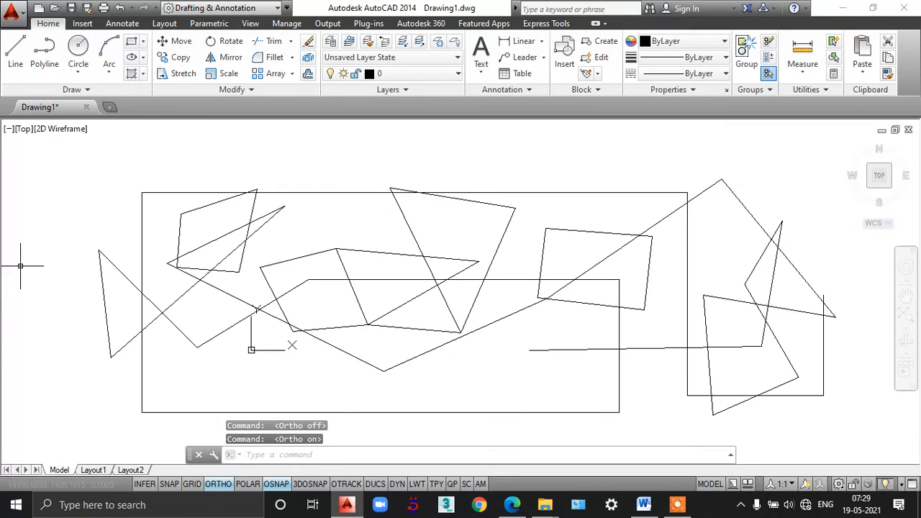
{"action": "scroll", "coordinate": [91, 248], "scroll_direction": "down", "scroll_amount": 2}
{"action": "type", "text": "l"}
{"action": "key", "text": "Return"}
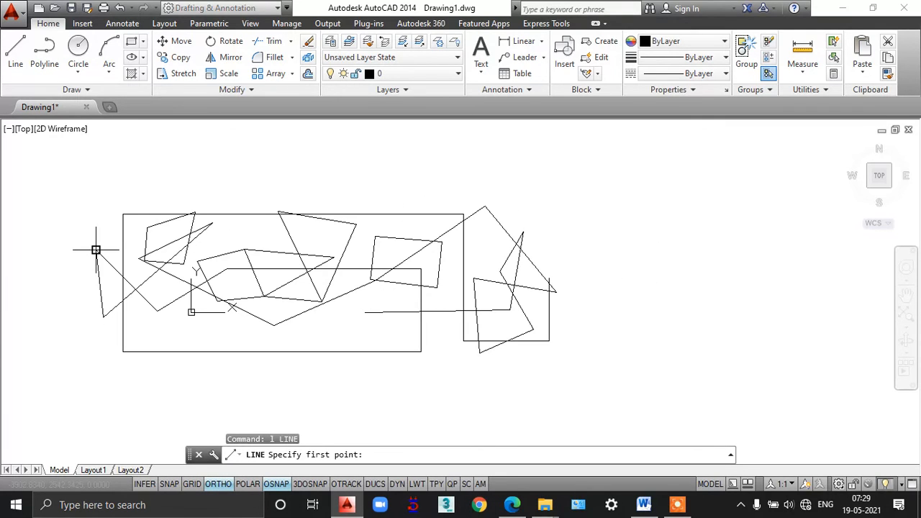
{"action": "left_click", "coordinate": [311, 179]}
{"action": "left_click", "coordinate": [599, 180]}
{"action": "left_click", "coordinate": [600, 359]}
{"action": "left_click", "coordinate": [505, 359]}
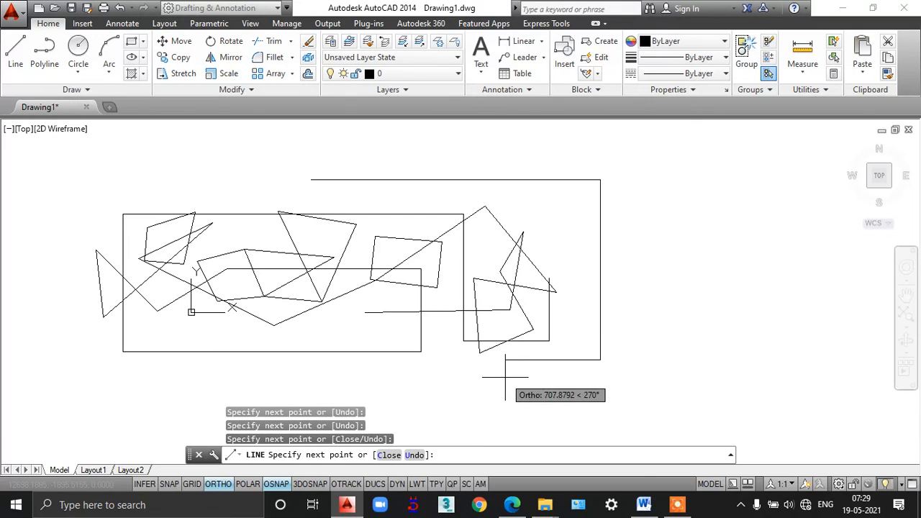
{"action": "left_click", "coordinate": [504, 407]}
{"action": "left_click", "coordinate": [676, 244]}
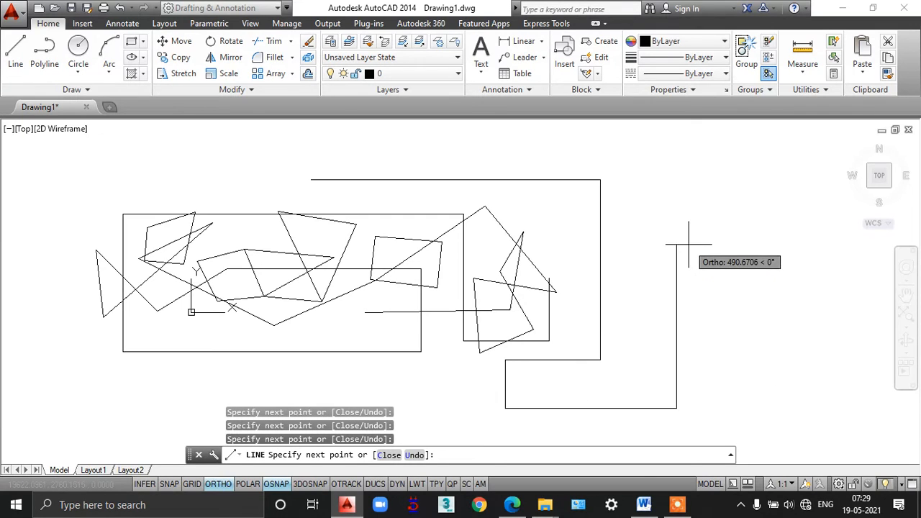
{"action": "key", "text": "Escape"}
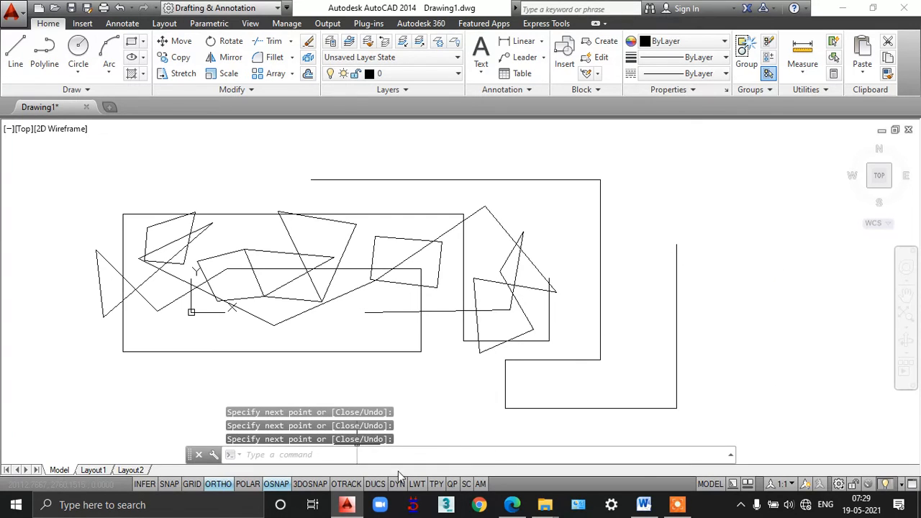
- Switch to the lecture notes in Word and review the Ortho entries on F8 on and off
{"action": "left_click", "coordinate": [347, 505]}
{"action": "left_click", "coordinate": [347, 505]}
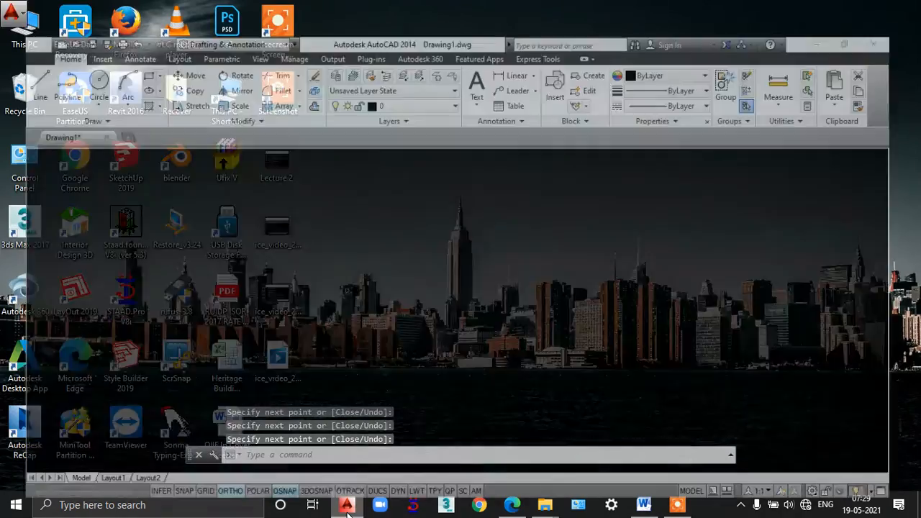
{"action": "left_click", "coordinate": [642, 505]}
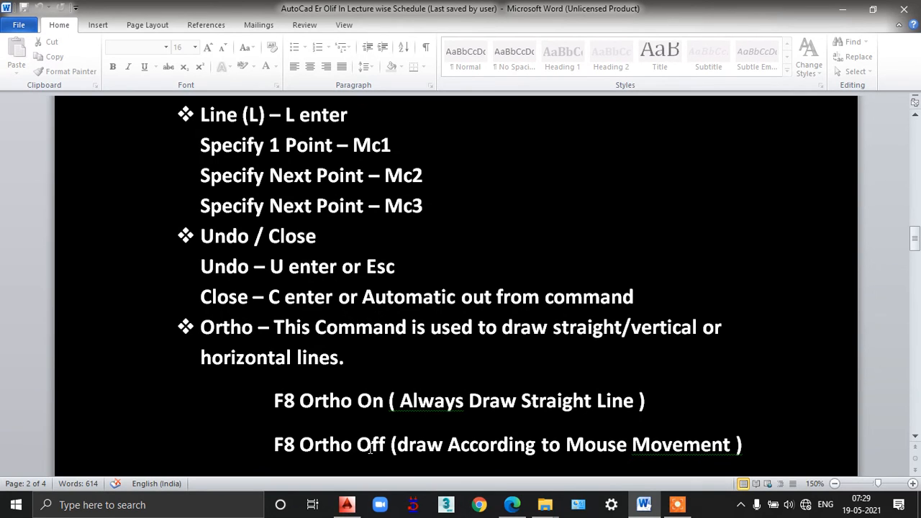
{"action": "scroll", "coordinate": [533, 425], "scroll_direction": "down", "scroll_amount": 1}
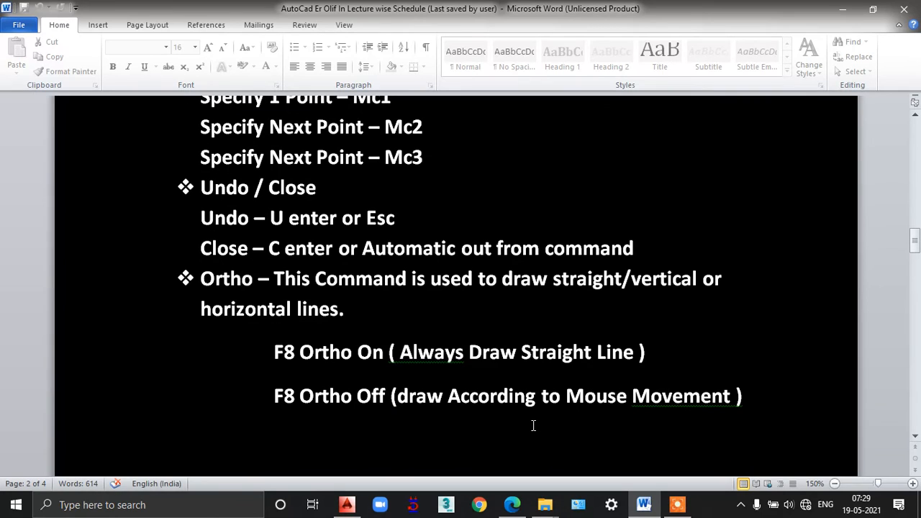
{"action": "scroll", "coordinate": [472, 419], "scroll_direction": "down", "scroll_amount": 1}
{"action": "scroll", "coordinate": [472, 419], "scroll_direction": "up", "scroll_amount": 1}
- Switch to the exercise PDF IMG_20210519_190557.pdf in Microsoft Edge and examine its dimensioned Line command drawings through the last page
{"action": "left_click", "coordinate": [511, 504]}
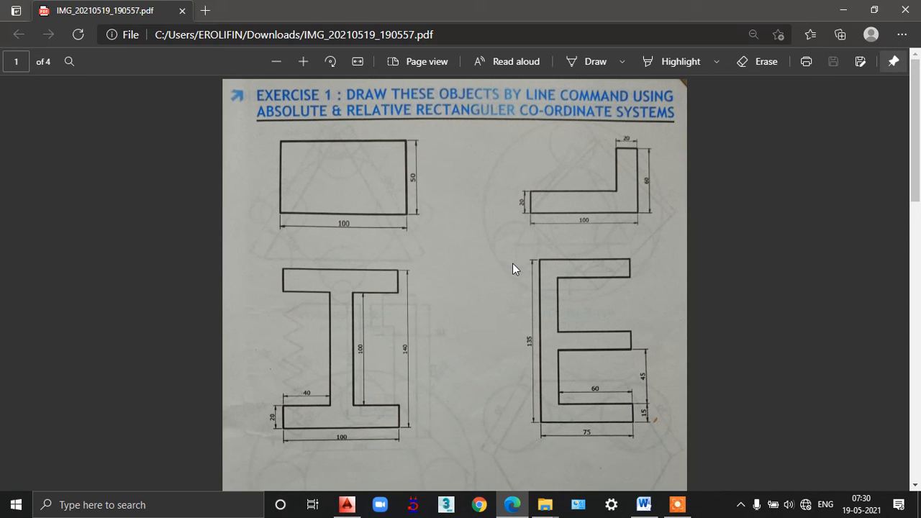
{"action": "scroll", "coordinate": [513, 265], "scroll_direction": "down", "scroll_amount": 4}
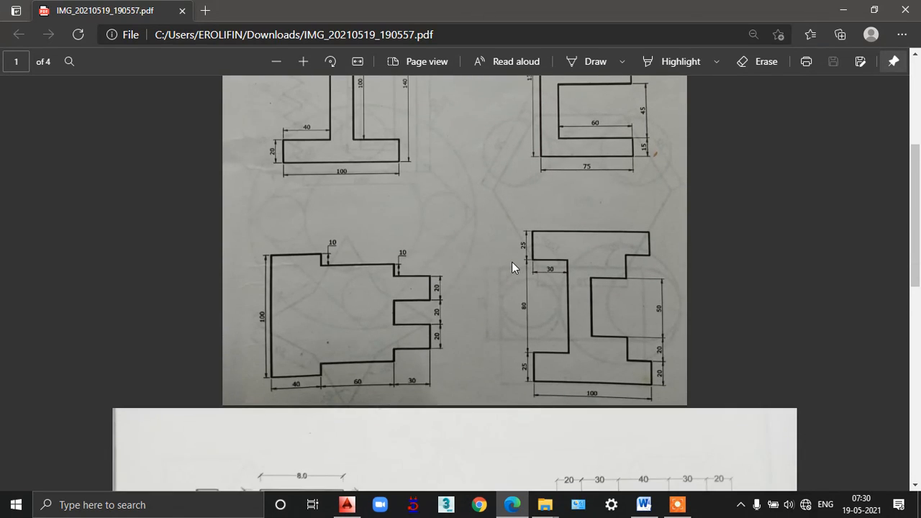
{"action": "scroll", "coordinate": [511, 265], "scroll_direction": "up", "scroll_amount": 1}
{"action": "scroll", "coordinate": [509, 266], "scroll_direction": "up", "scroll_amount": 1}
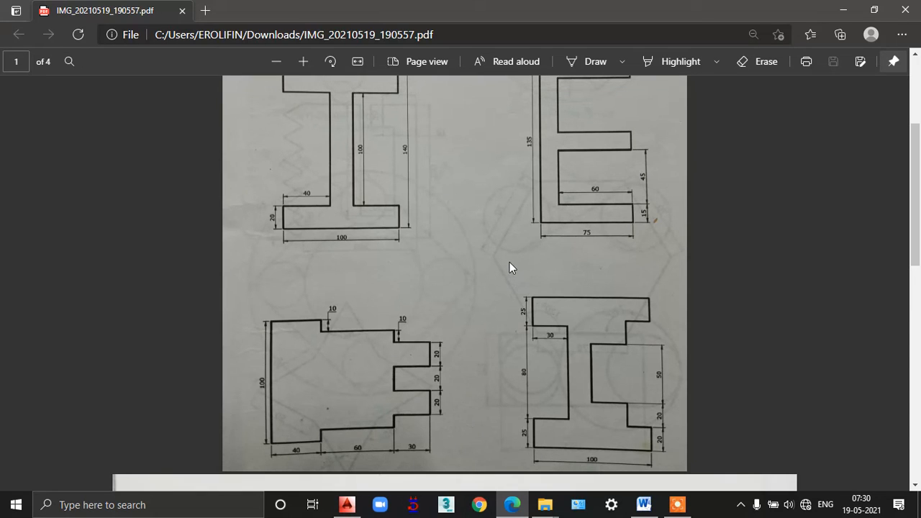
{"action": "scroll", "coordinate": [510, 265], "scroll_direction": "down", "scroll_amount": 1}
{"action": "scroll", "coordinate": [510, 262], "scroll_direction": "down", "scroll_amount": 5}
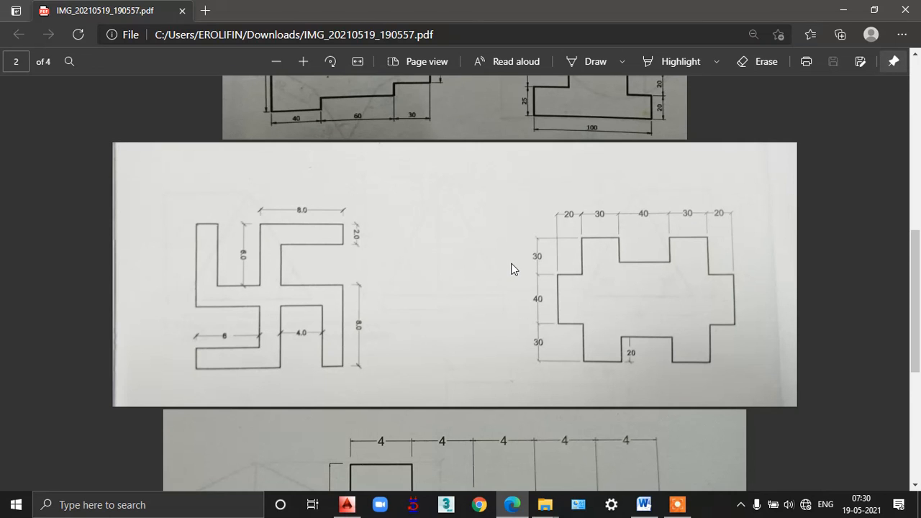
{"action": "scroll", "coordinate": [511, 268], "scroll_direction": "down", "scroll_amount": 4}
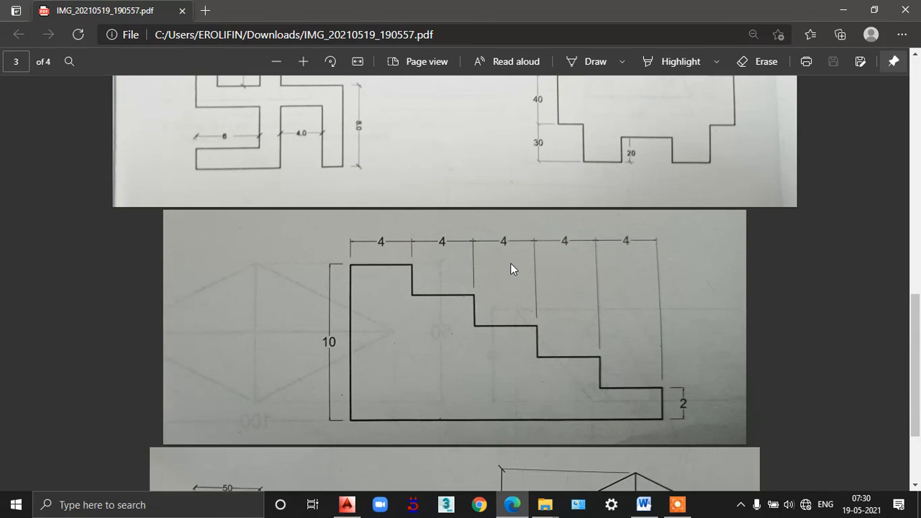
{"action": "scroll", "coordinate": [510, 264], "scroll_direction": "down", "scroll_amount": 1}
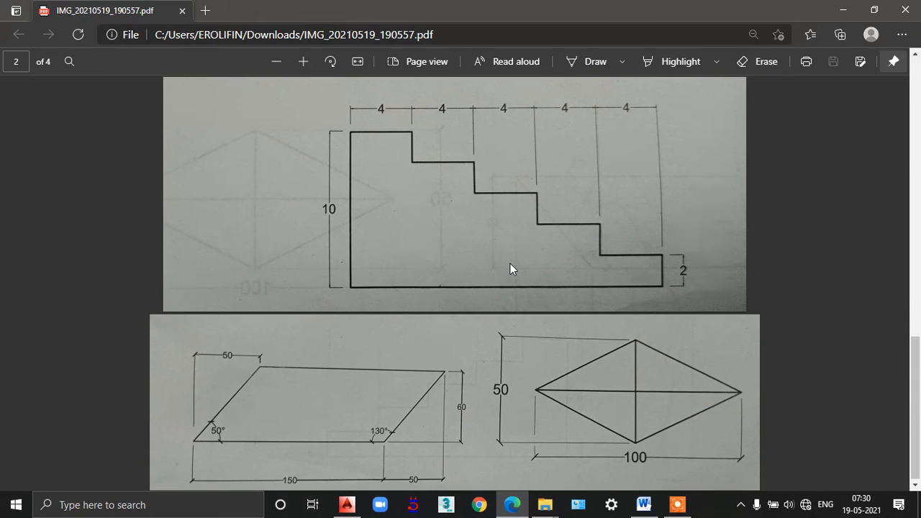
- Return to the first page of the exercise PDF and look through all its drawings once more
{"action": "scroll", "coordinate": [510, 264], "scroll_direction": "up", "scroll_amount": 10}
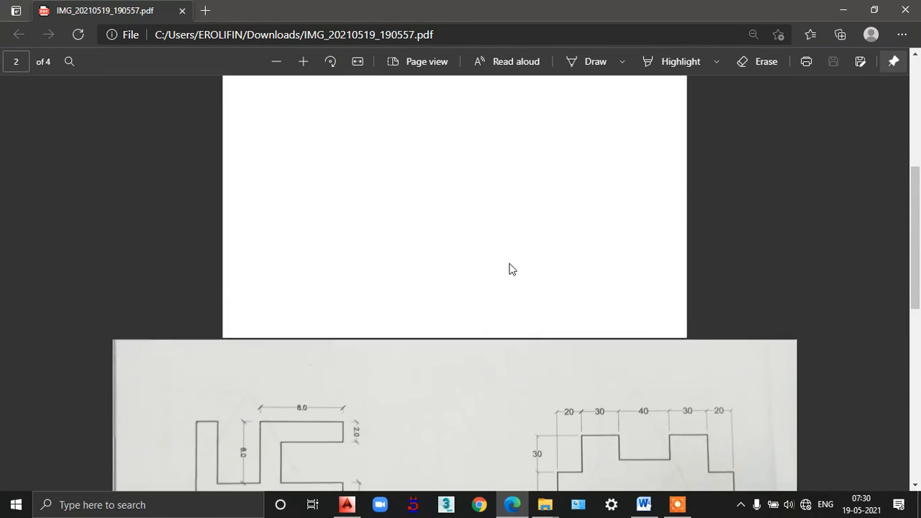
{"action": "scroll", "coordinate": [510, 263], "scroll_direction": "up", "scroll_amount": 4}
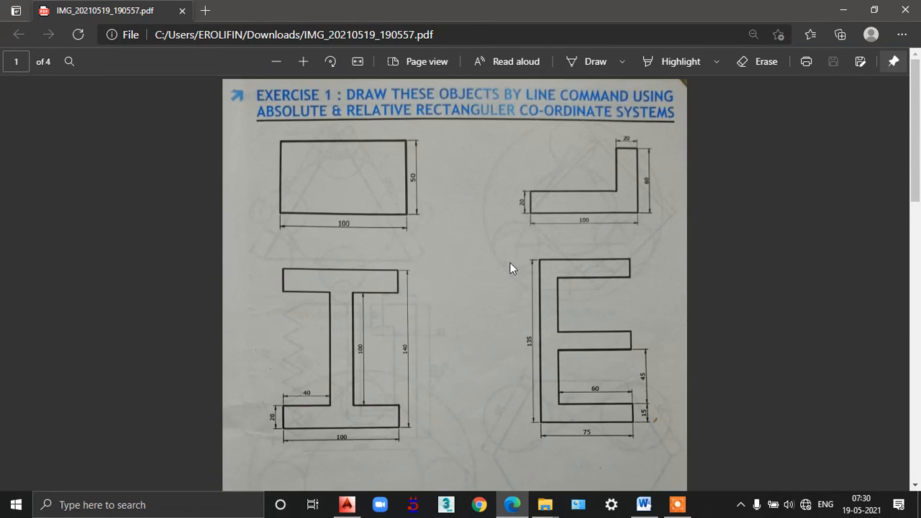
{"action": "scroll", "coordinate": [510, 266], "scroll_direction": "down", "scroll_amount": 3}
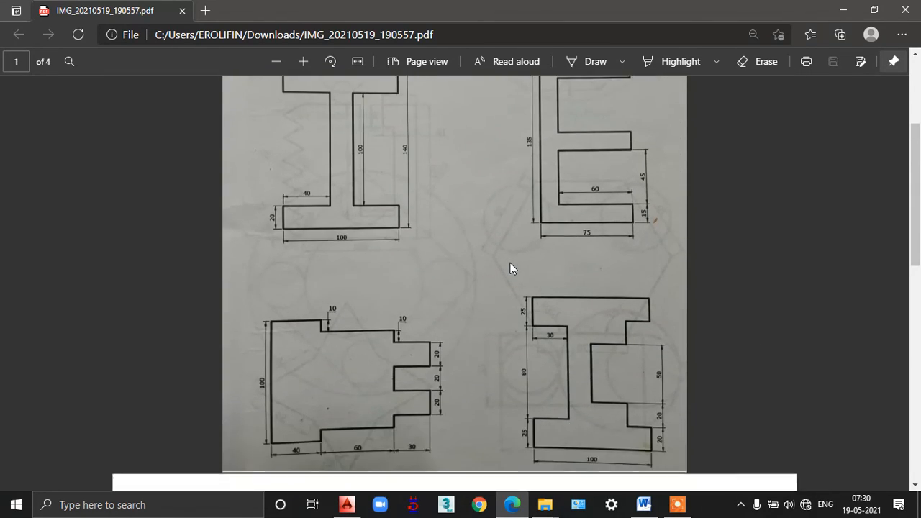
{"action": "scroll", "coordinate": [510, 268], "scroll_direction": "down", "scroll_amount": 5}
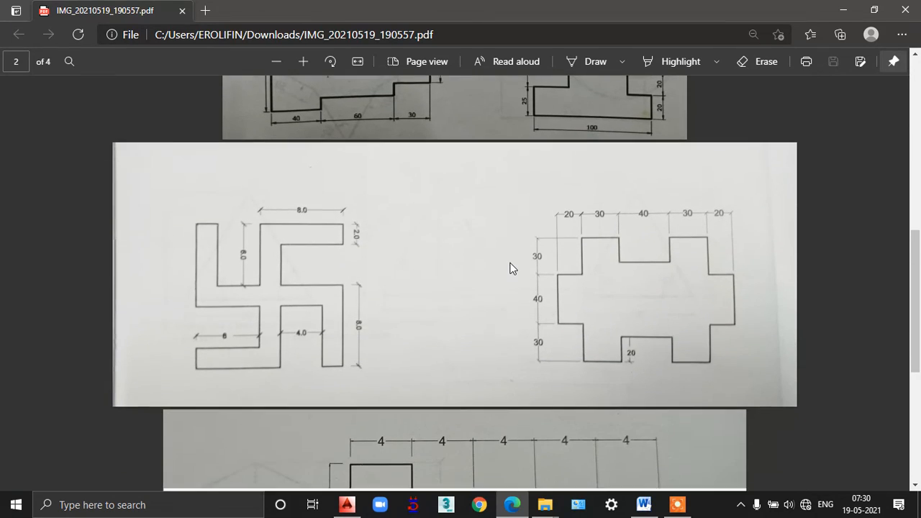
{"action": "scroll", "coordinate": [510, 268], "scroll_direction": "down", "scroll_amount": 1}
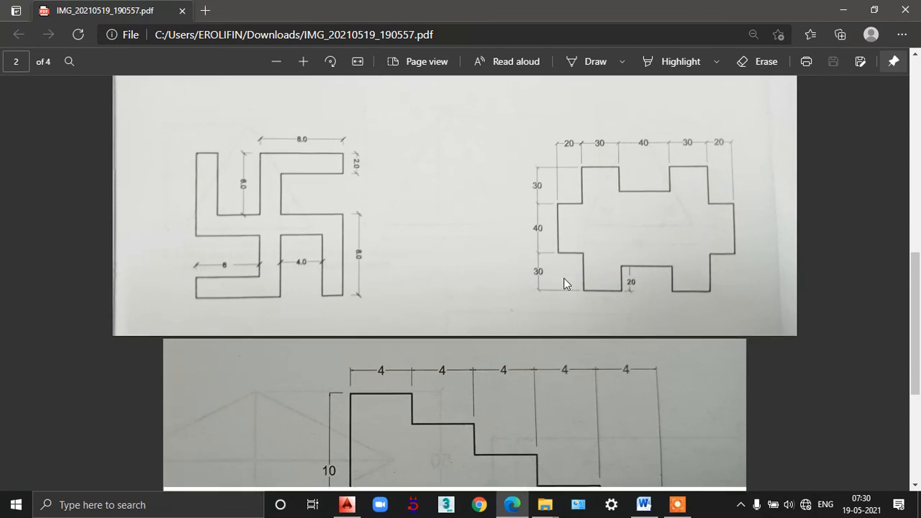
{"action": "scroll", "coordinate": [563, 277], "scroll_direction": "down", "scroll_amount": 4}
{"action": "left_click", "coordinate": [666, 510]}
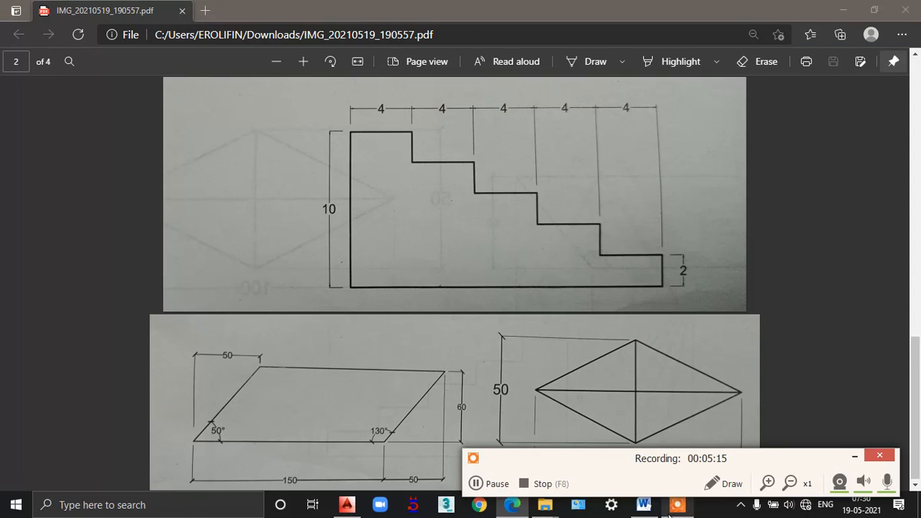